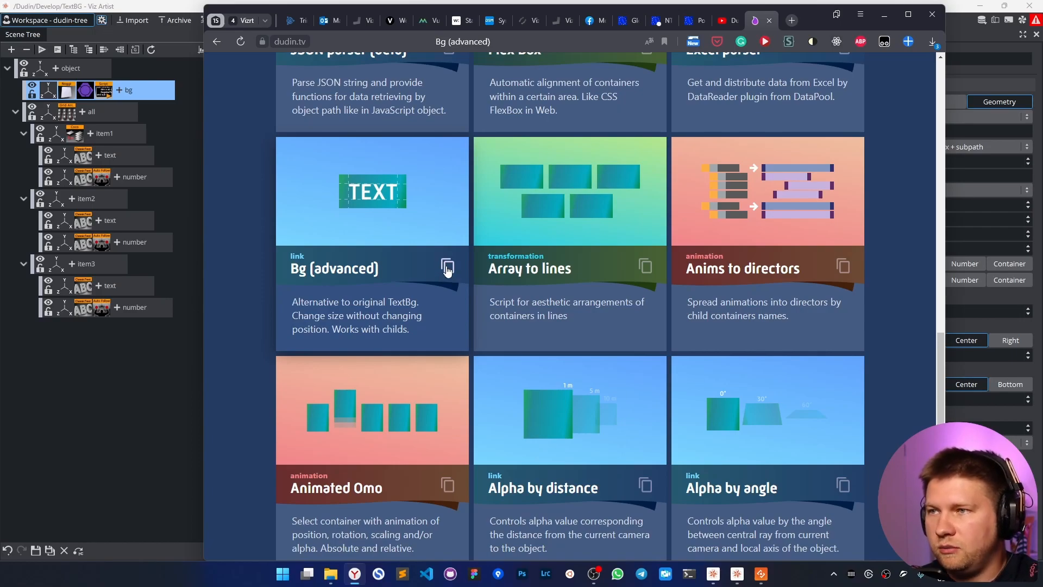
Copy the Bg (advanced) script code from the script library page and switch back to Viz Artist.
click(444, 274)
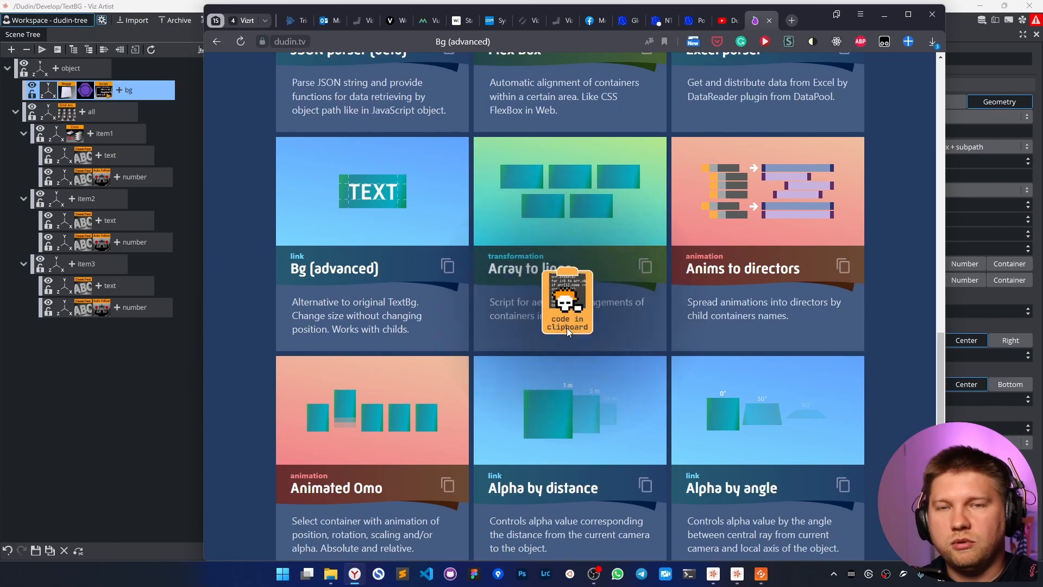
click(883, 18)
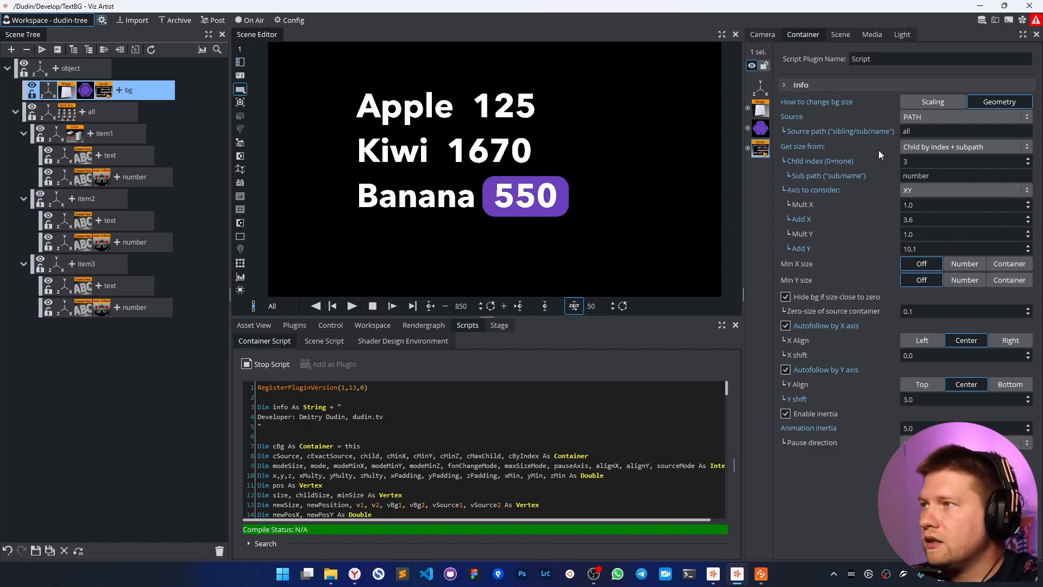
Step the bg script's child index down to 1 and back up to 3 twice to move the background between rows.
click(922, 163)
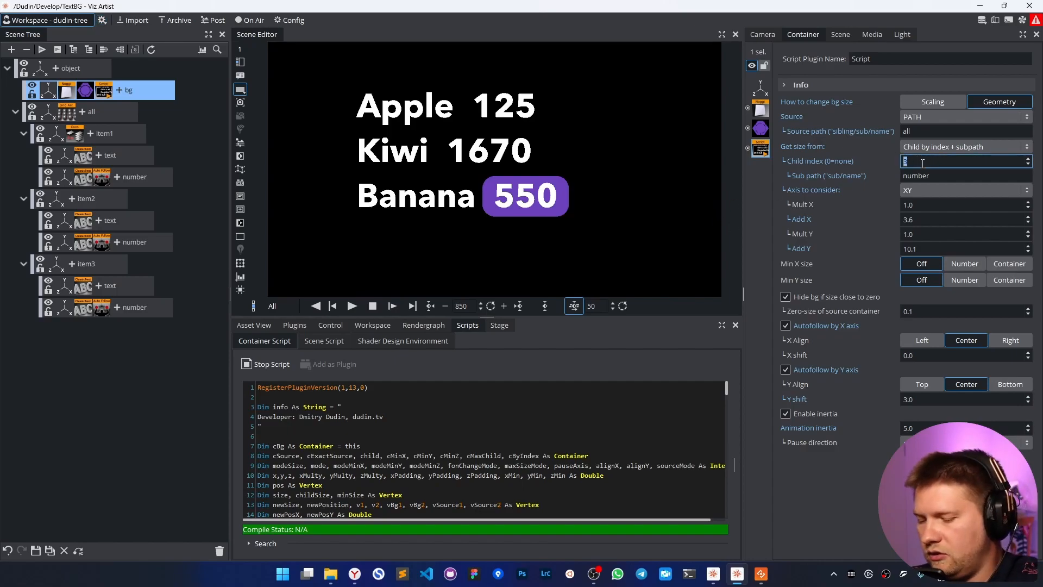
key(Down)
key(Down)
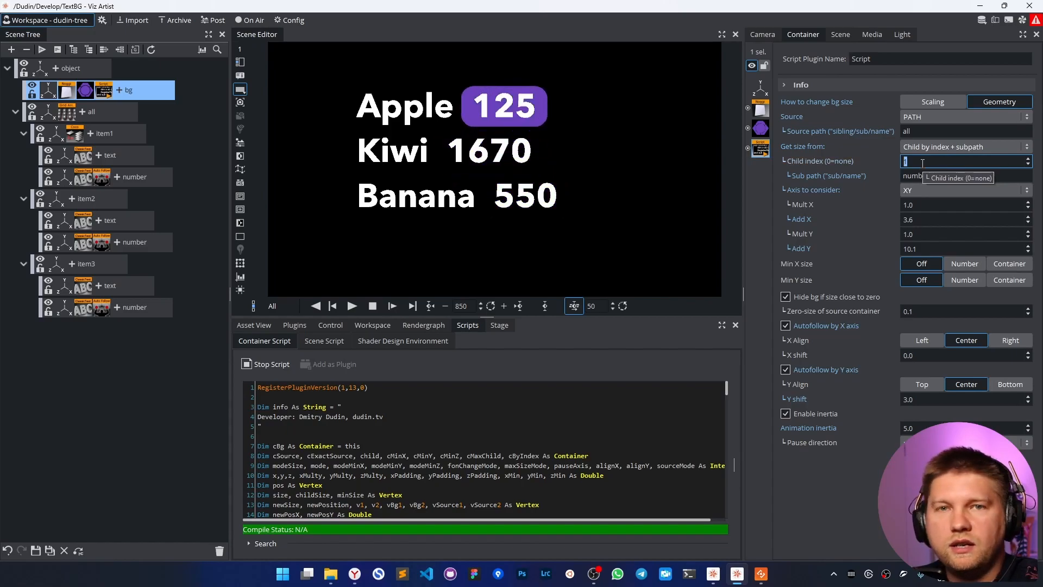
key(Up)
key(Up)
key(Down)
key(Down)
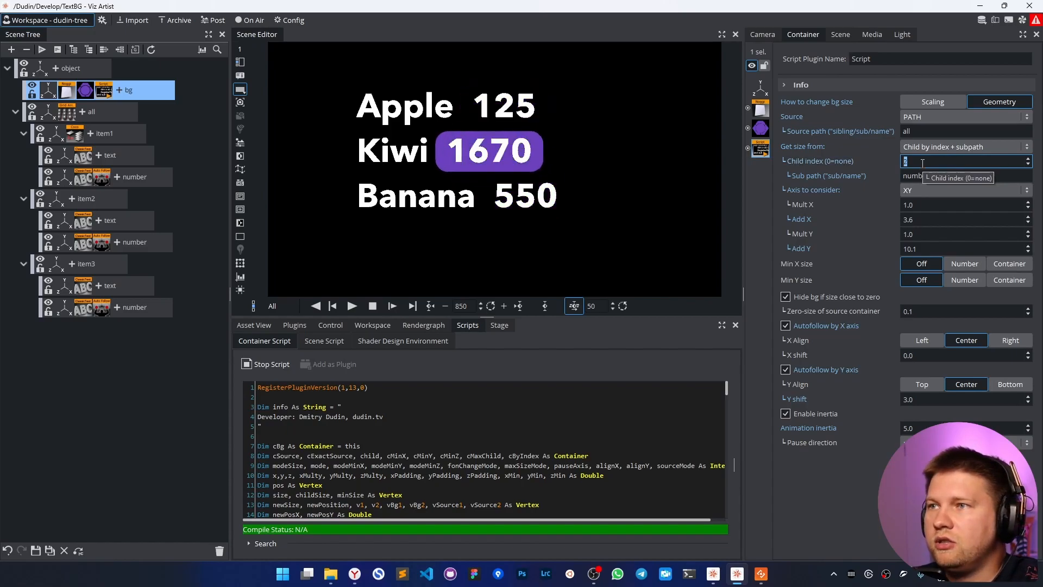
key(Up)
key(Up)
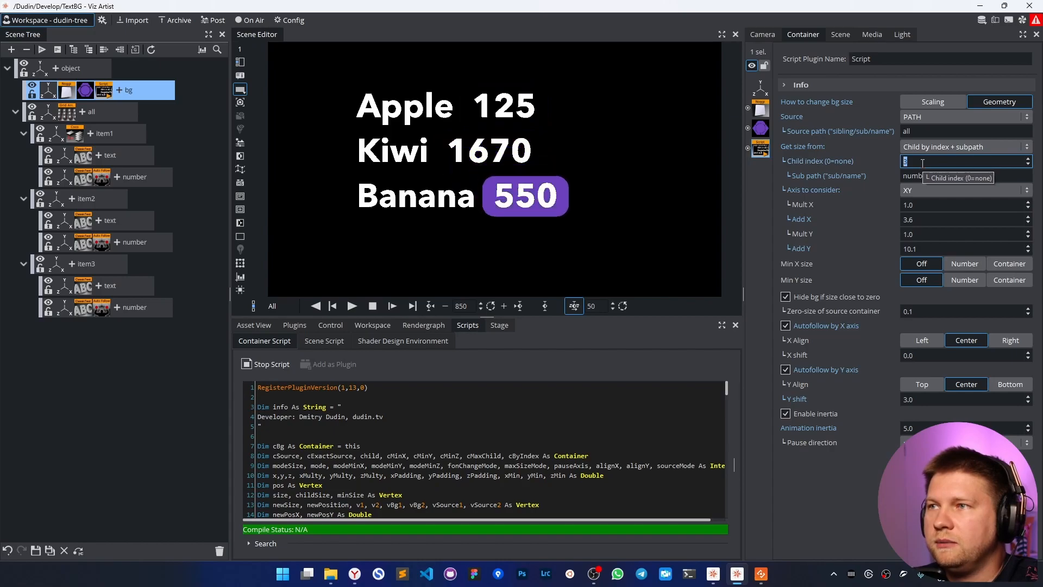
Set the row offset of the Grid plugin on the all container to 88.
click(112, 111)
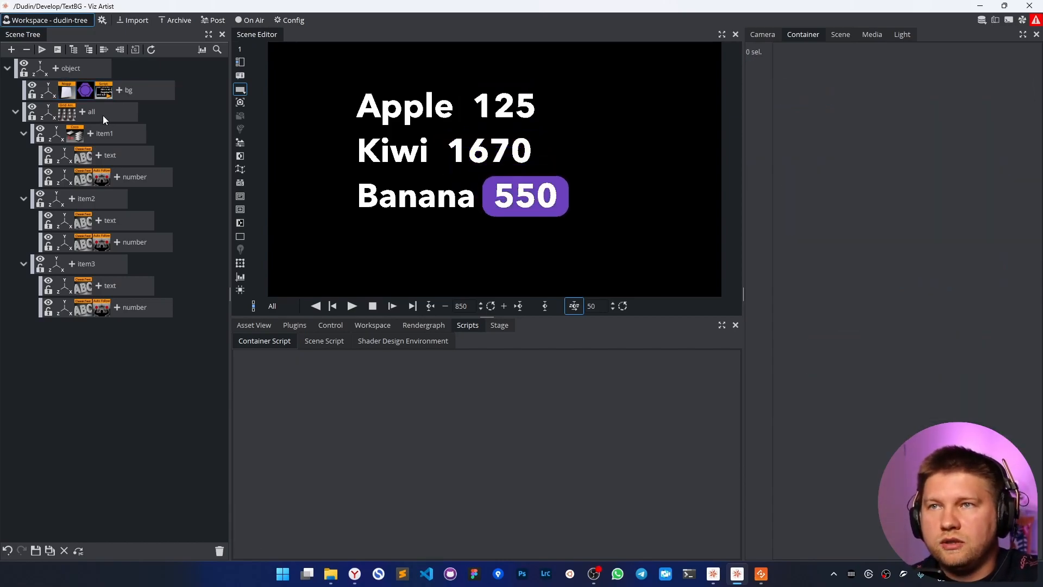
click(118, 137)
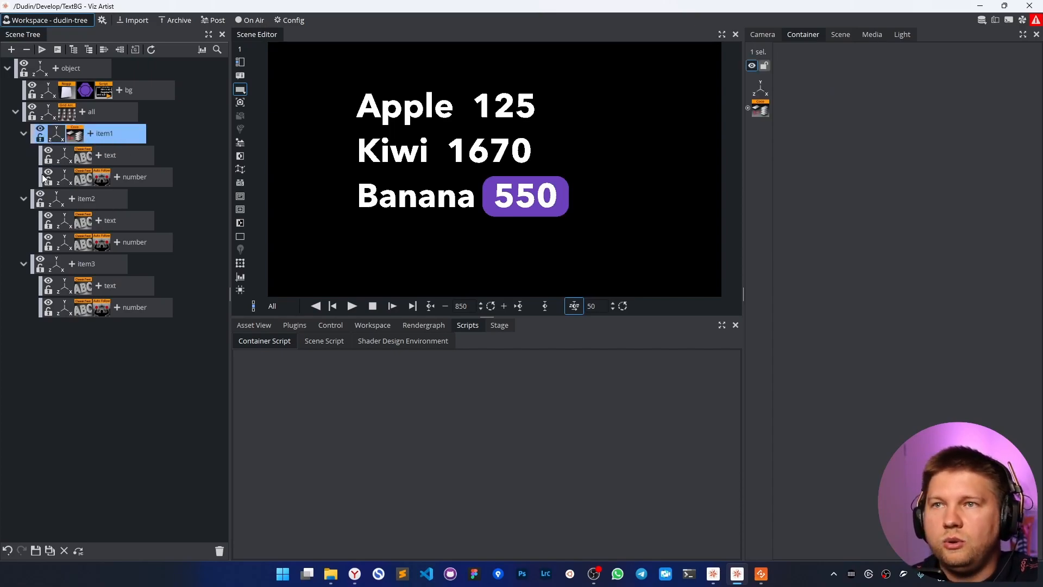
click(107, 206)
click(76, 137)
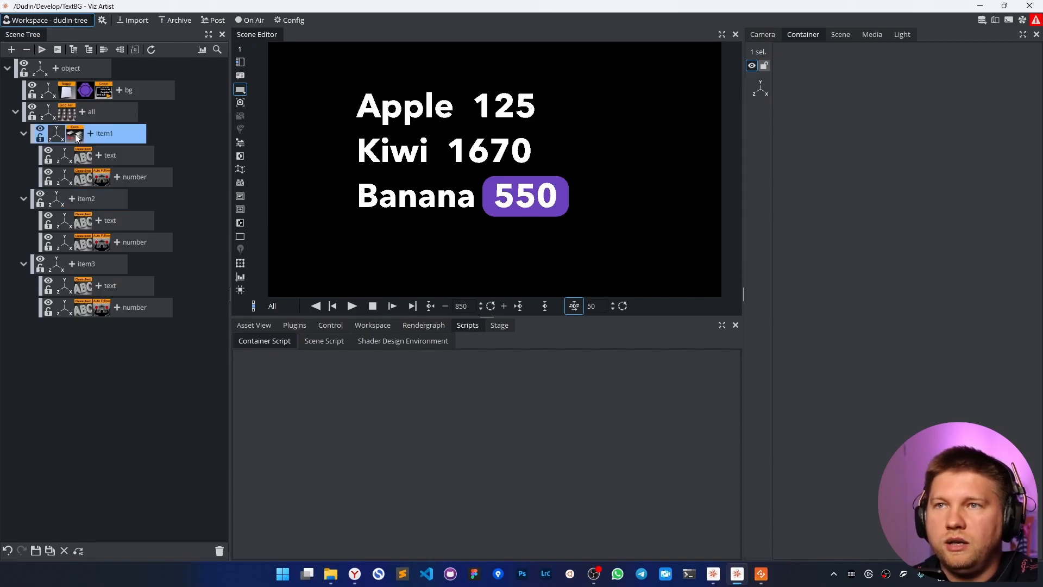
click(65, 116)
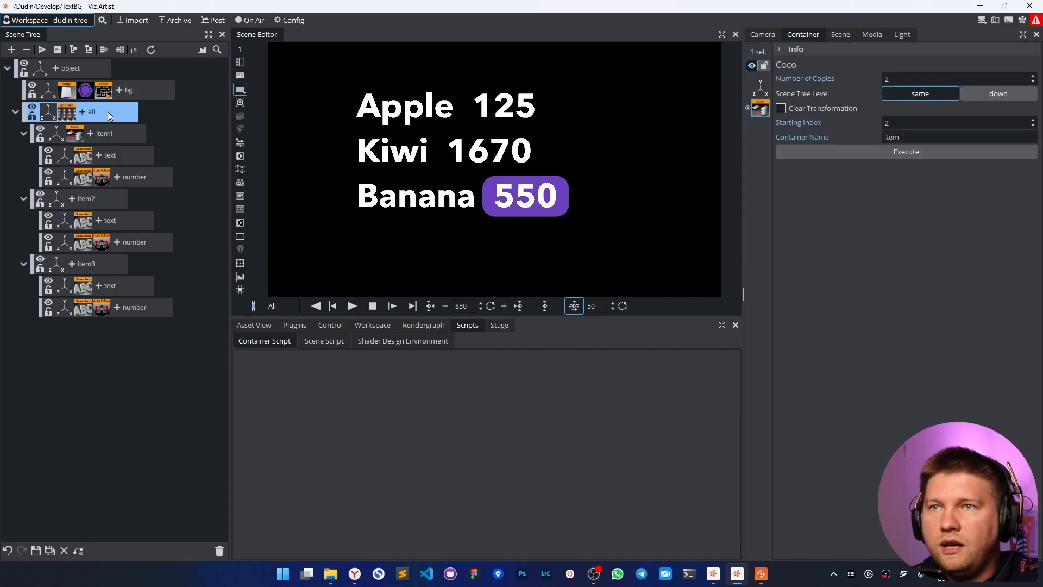
click(62, 116)
mouse_move(902, 108)
mouse_down()
mouse_move(928, 110)
mouse_move(905, 110)
mouse_up()
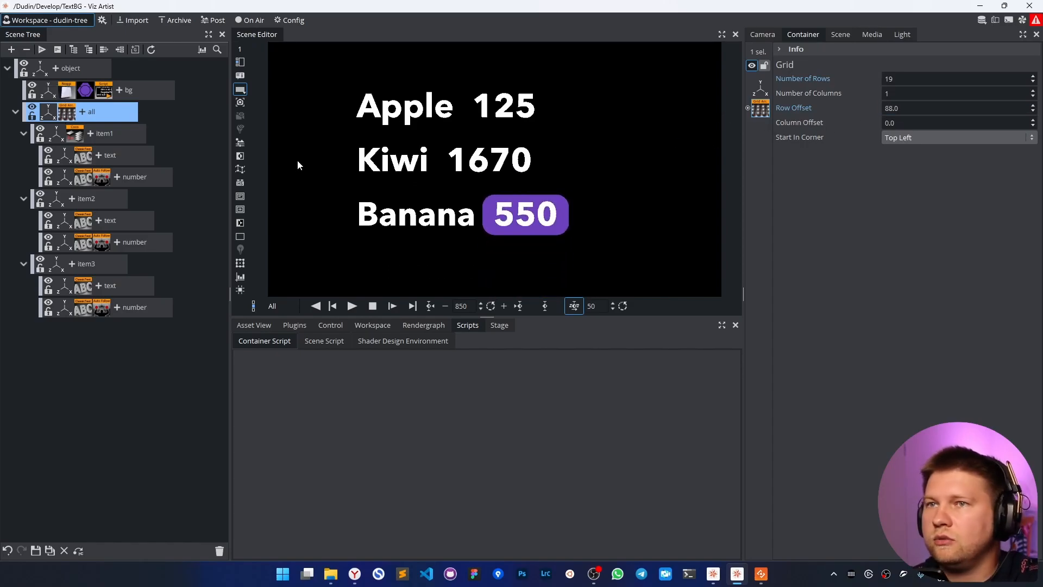
Set the Autofollow default distance to 45 on item1's number container and apply it to the number containers of item2 and item3.
click(105, 183)
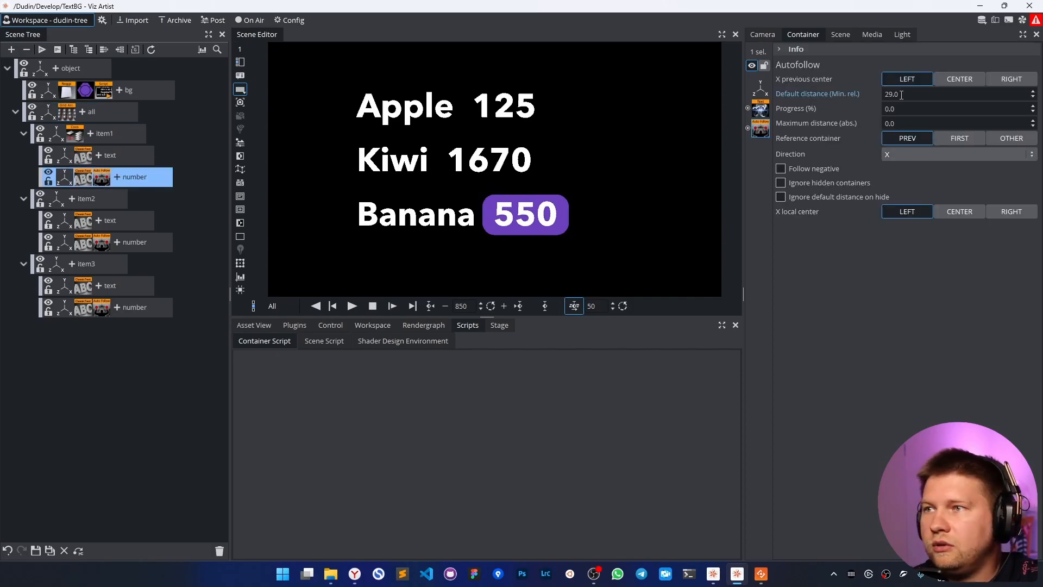
drag(903, 95, 912, 94)
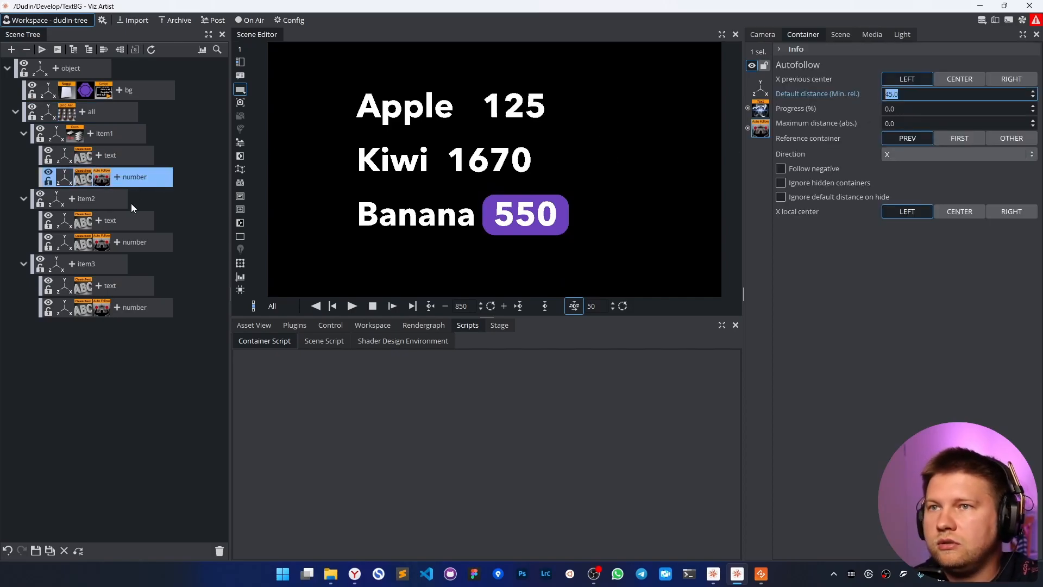
click(123, 245)
ctrl+click(138, 307)
drag(109, 179, 102, 247)
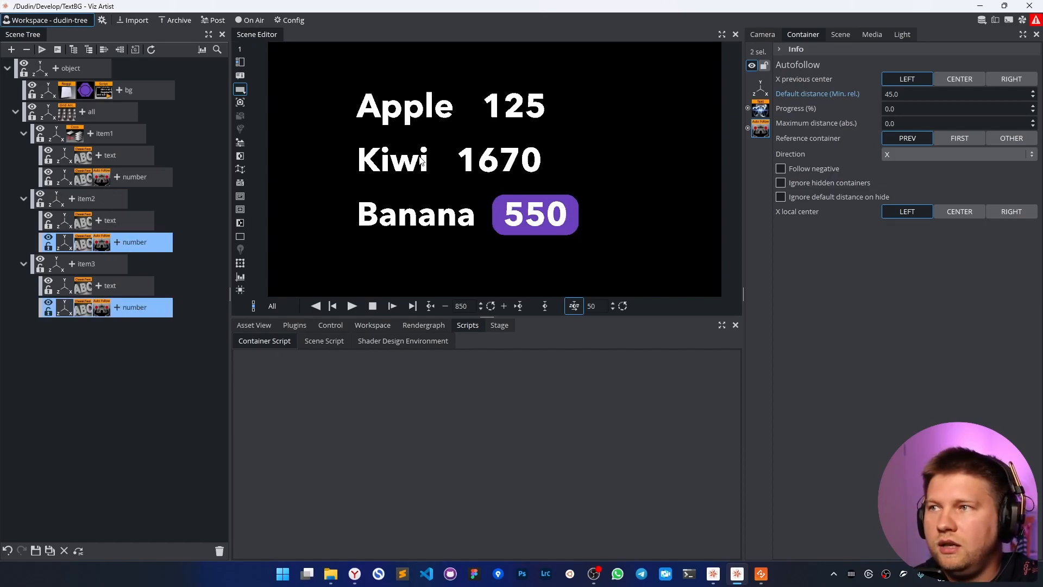
Review the bg script's source options, keeping PATH selected, and its source path.
click(116, 91)
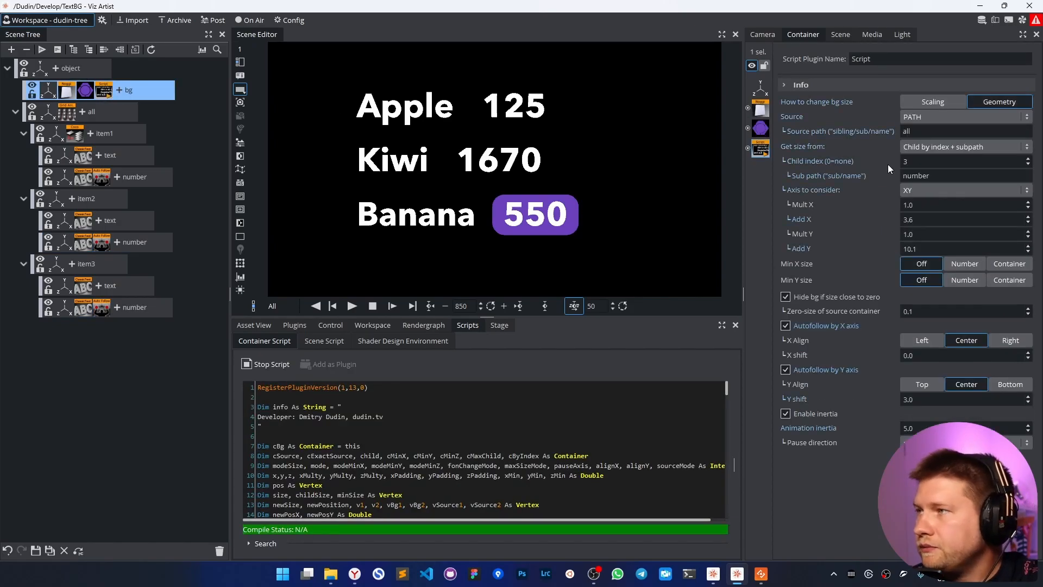
click(922, 117)
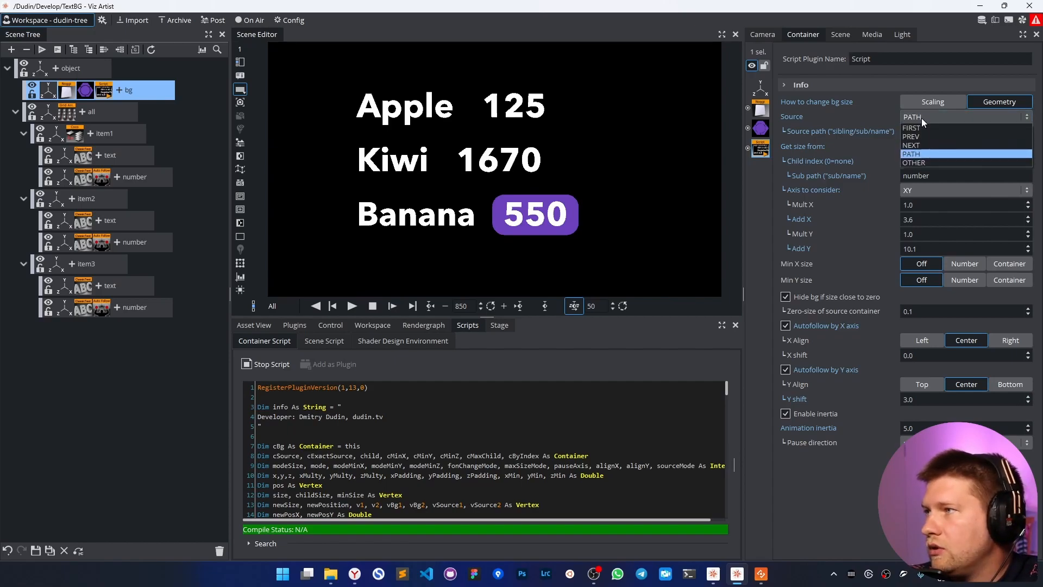
click(927, 153)
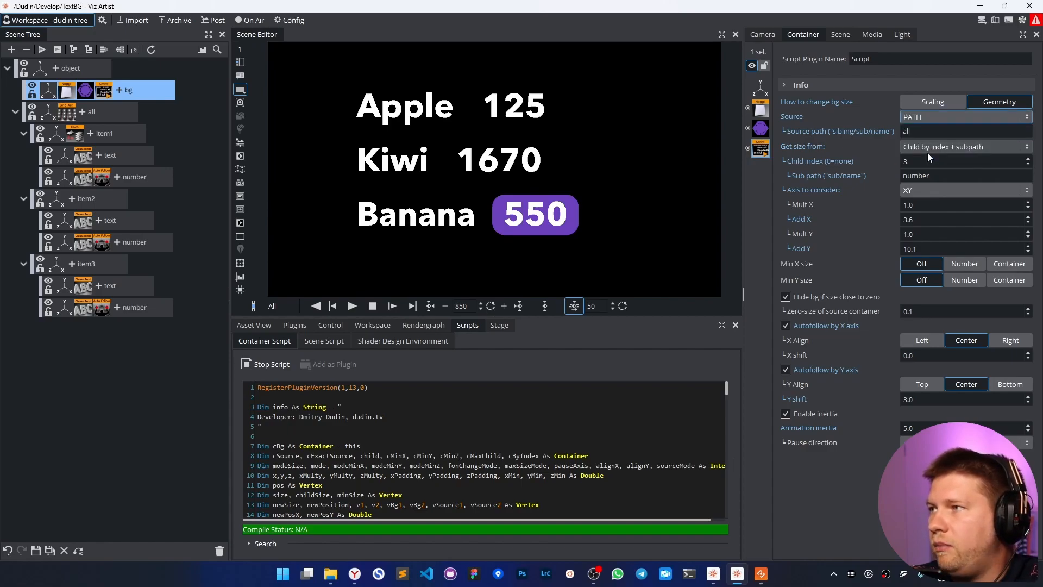
double_click(905, 131)
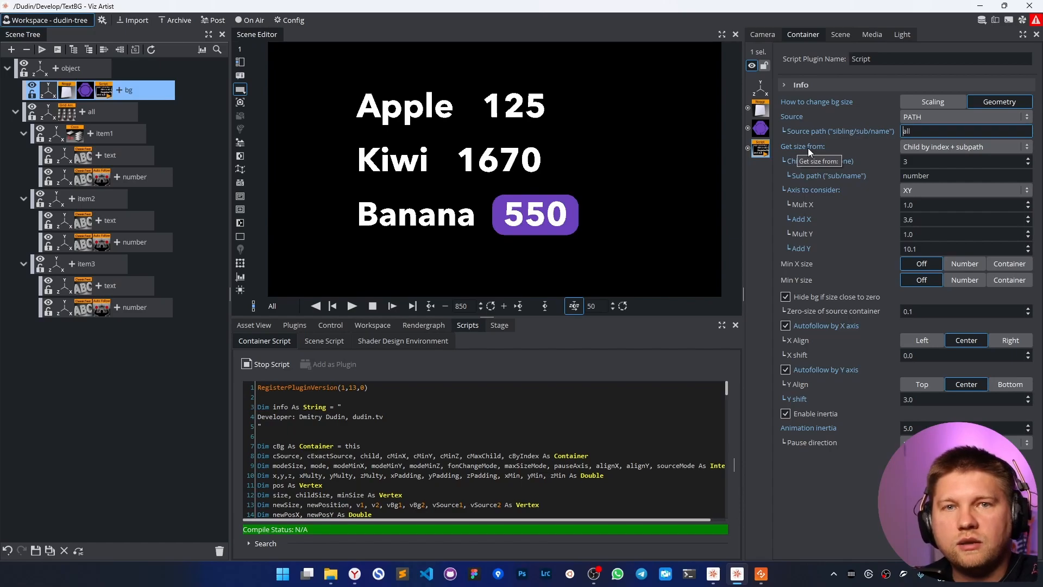
Make the bg script get its size from Child by index and cycle the child index through the items, ending on 3.
click(924, 149)
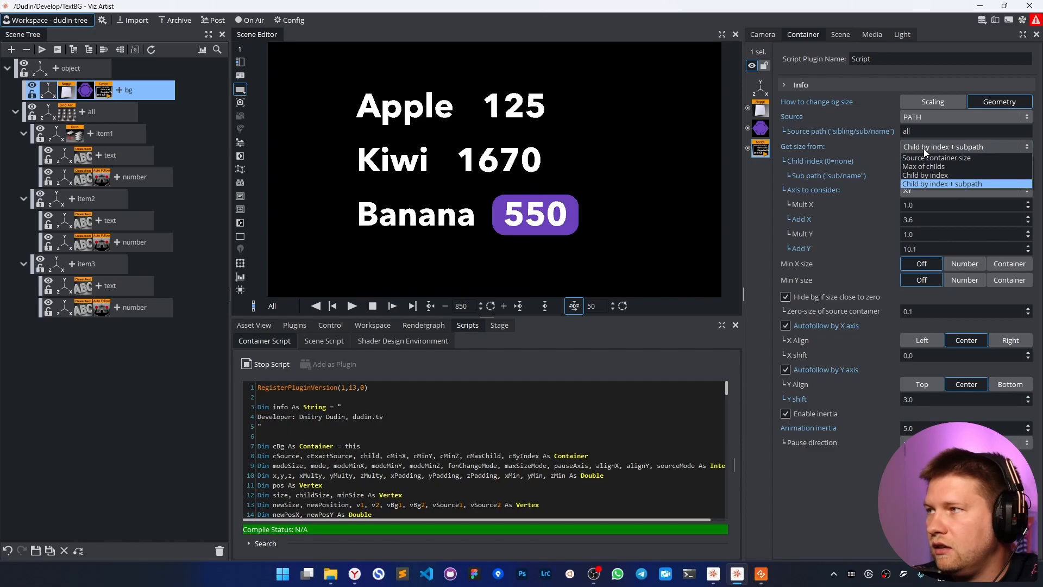
click(943, 175)
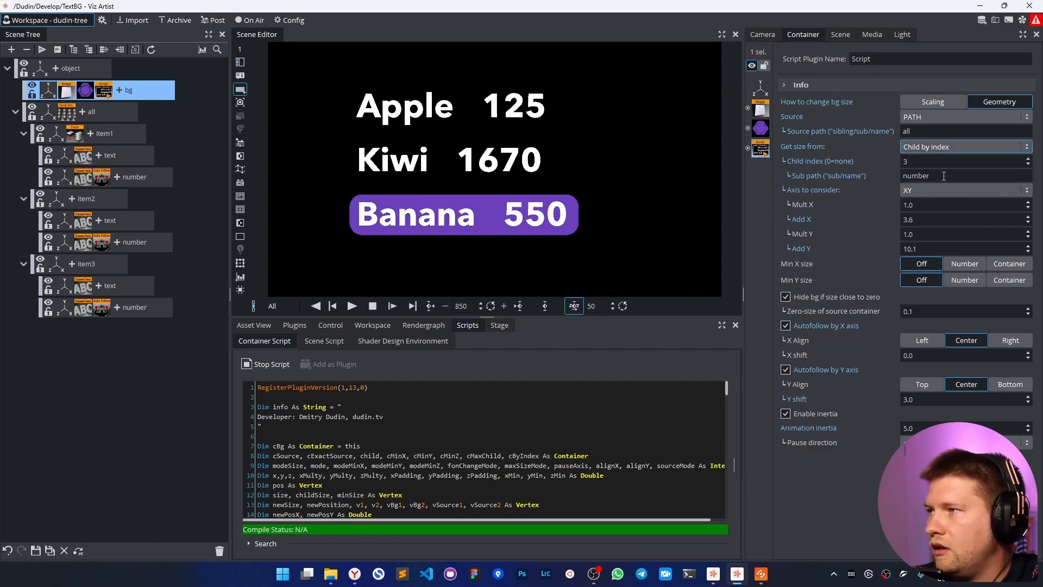
double_click(925, 160)
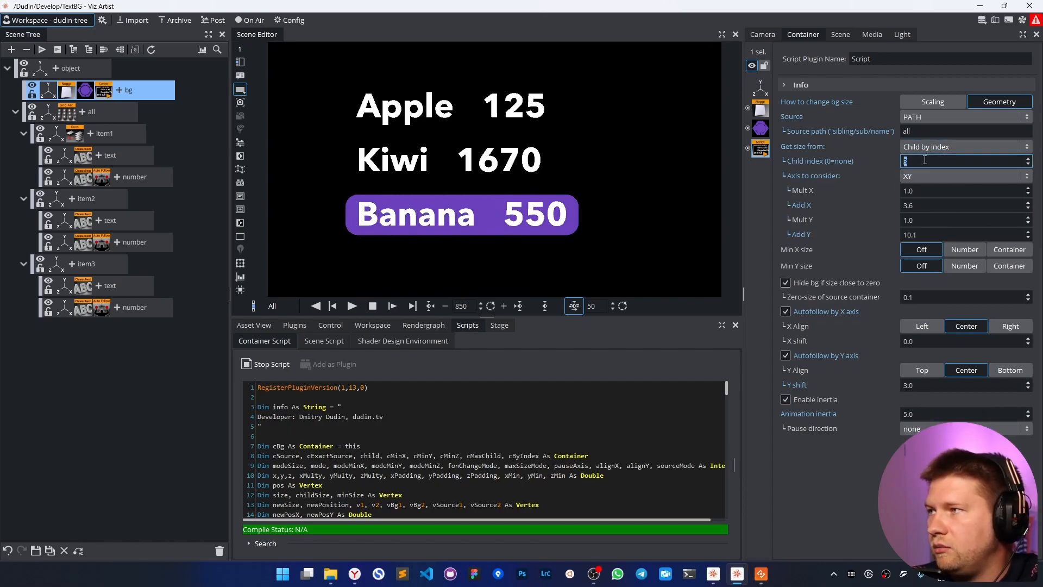
scroll(924, 160, down, 2)
scroll(925, 161, up, 2)
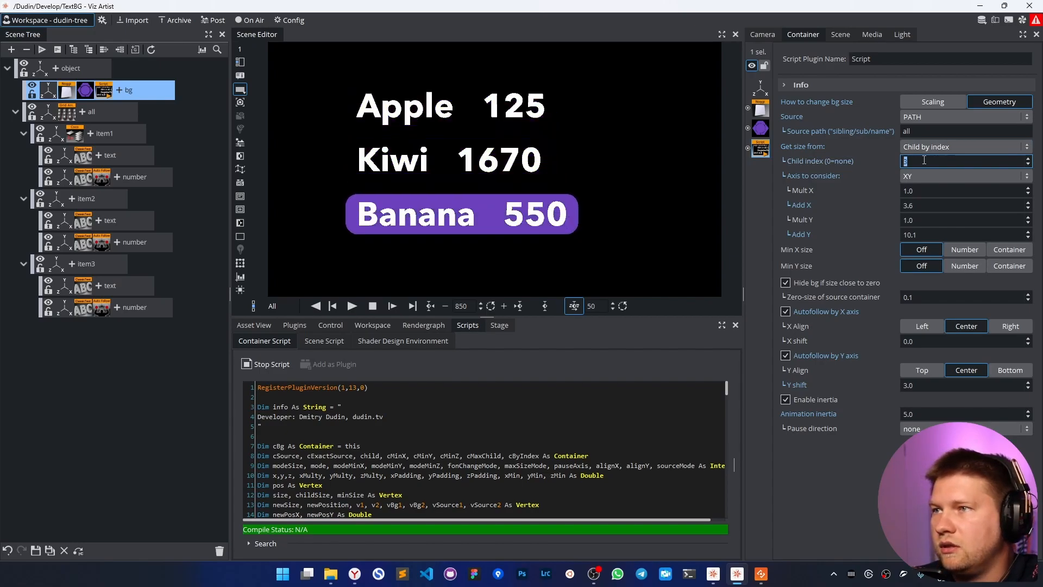
scroll(924, 160, down, 2)
scroll(924, 160, up, 2)
scroll(924, 160, down, 1)
scroll(924, 161, down, 1)
scroll(924, 161, up, 2)
Make the bg script get its size from Child by index + subpath, keeping number as the sub path.
click(928, 147)
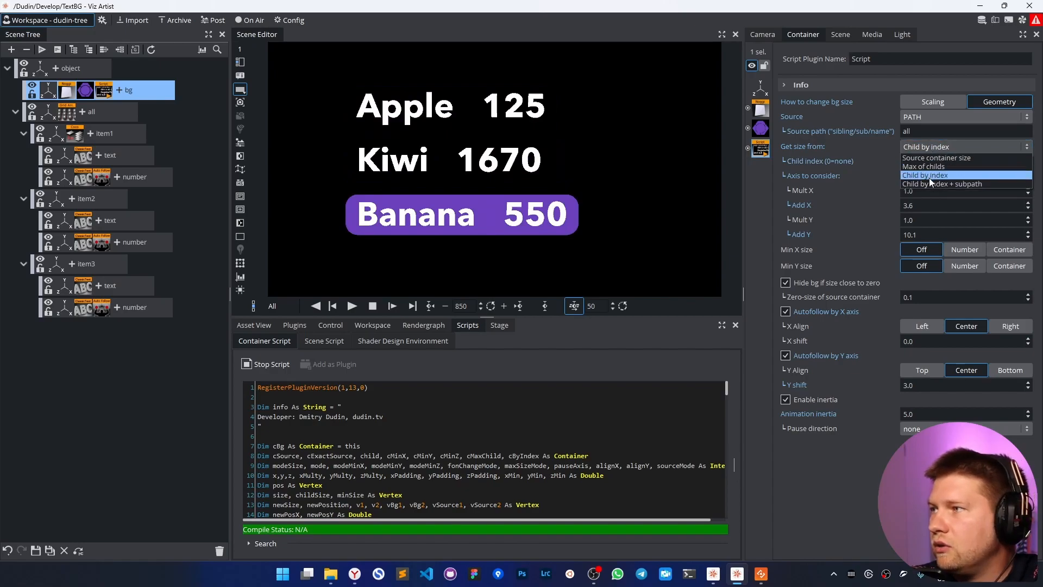
click(931, 184)
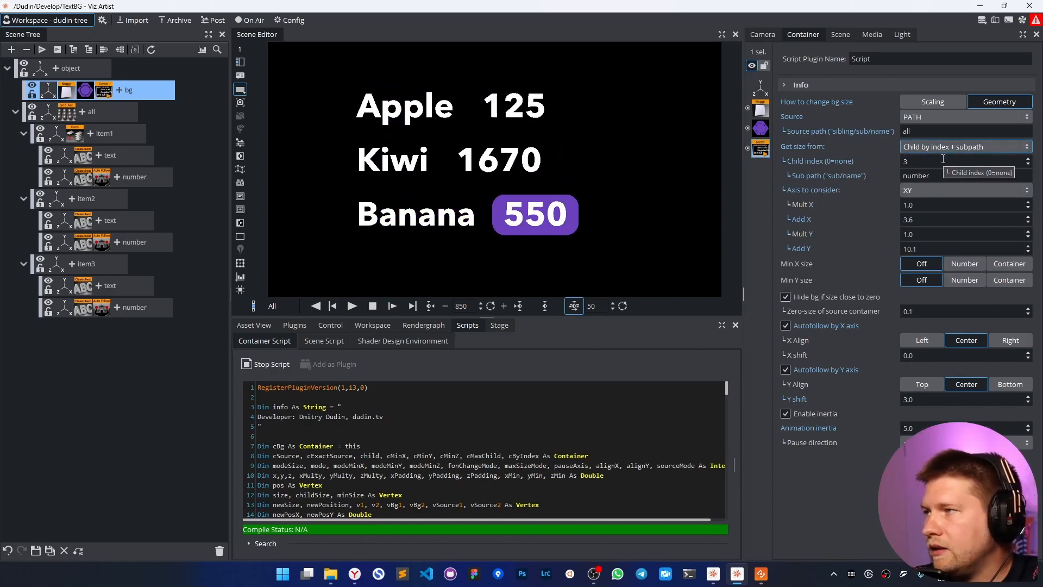
double_click(921, 178)
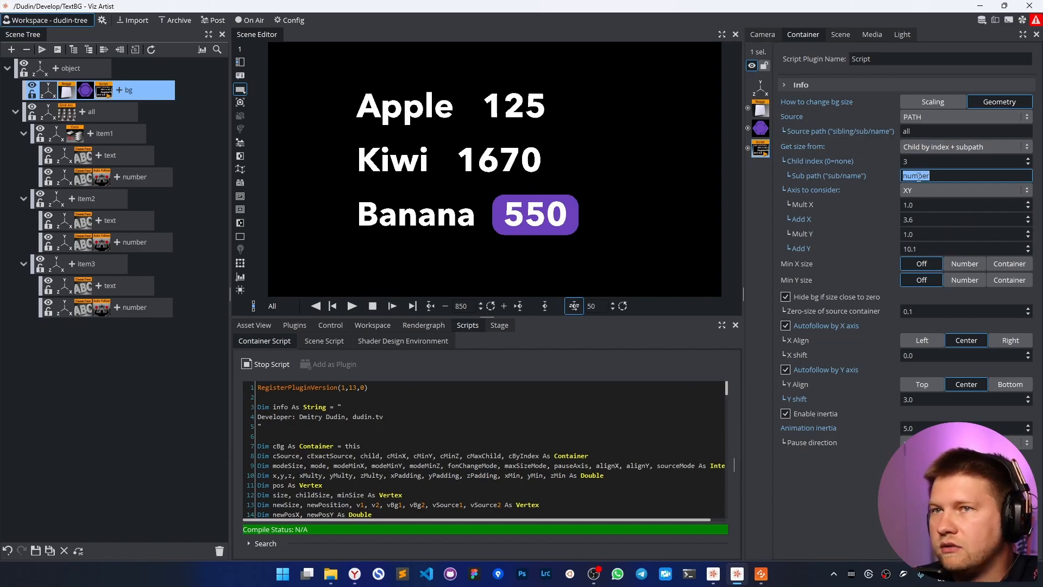
key(Return)
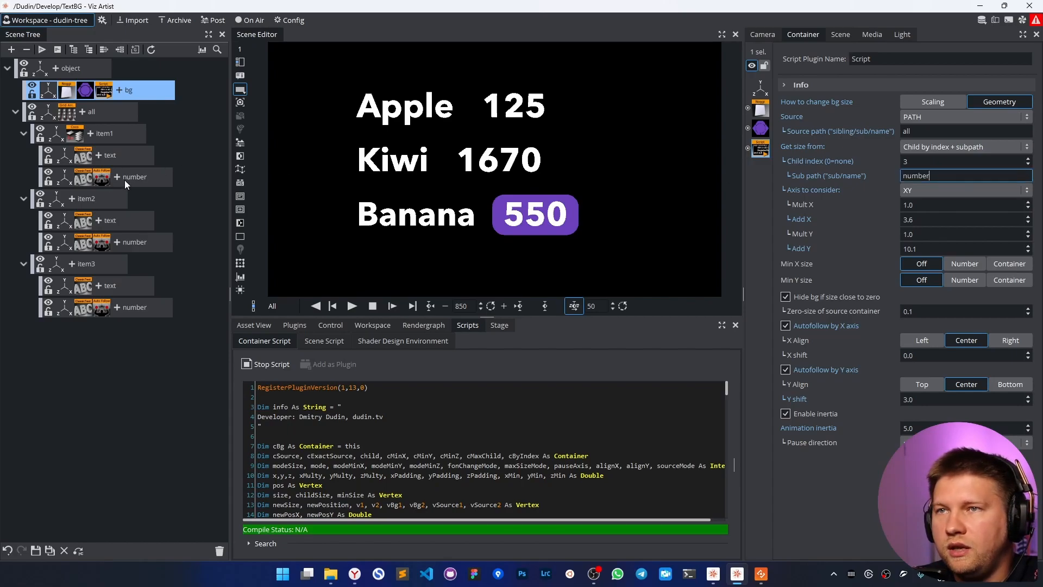
Set the bg script's sub path to text and its child index to 2.
double_click(911, 175)
text(text)
key(Return)
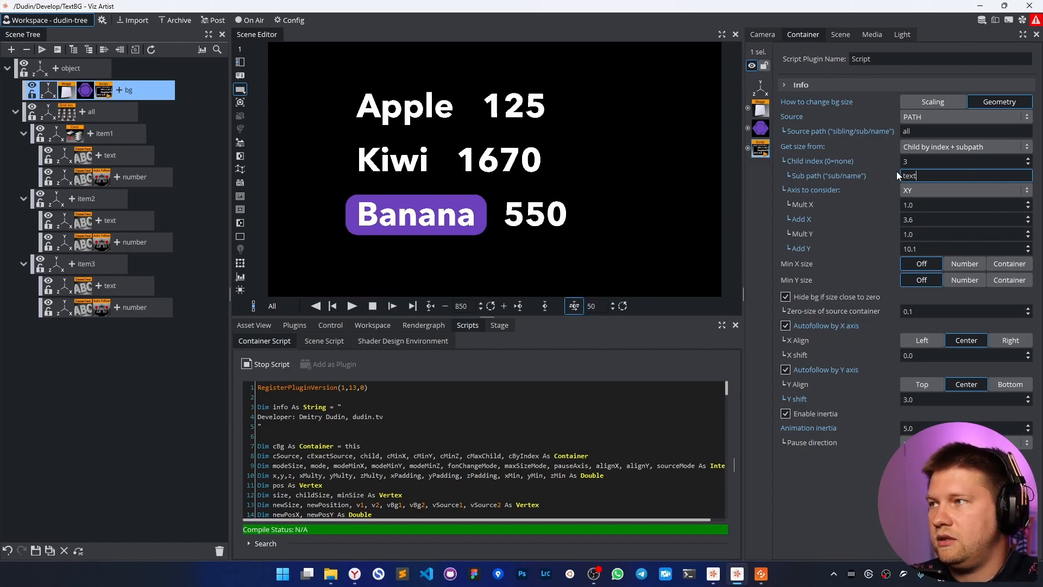
double_click(923, 161)
text(2)
key(Return)
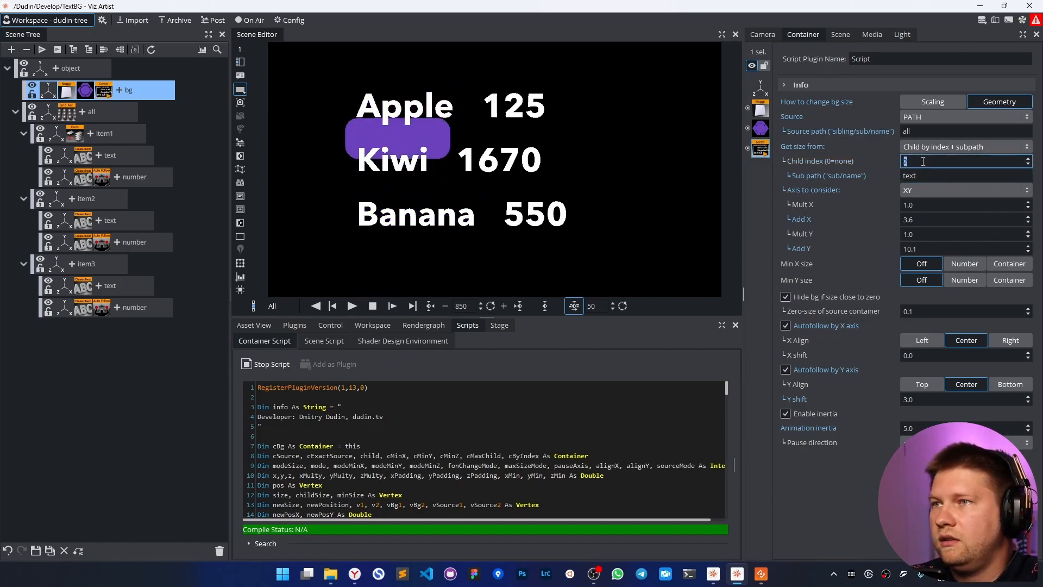
Set the bg script's child index to 3 and its sub path to number.
text(3)
key(Return)
click(923, 175)
double_click(923, 175)
text(number)
key(Return)
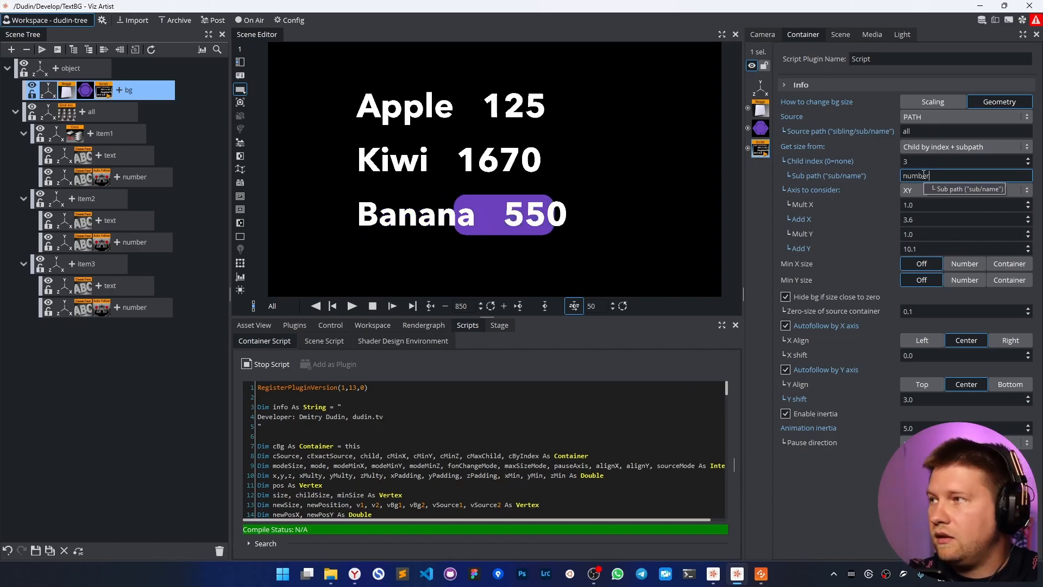
Cycle the bg script's child index repeatedly through 1, 2 and 3, ending on 3, to animate the background between the numbers.
double_click(918, 161)
text(2)
key(Return)
text(1)
key(Return)
text(2)
key(Return)
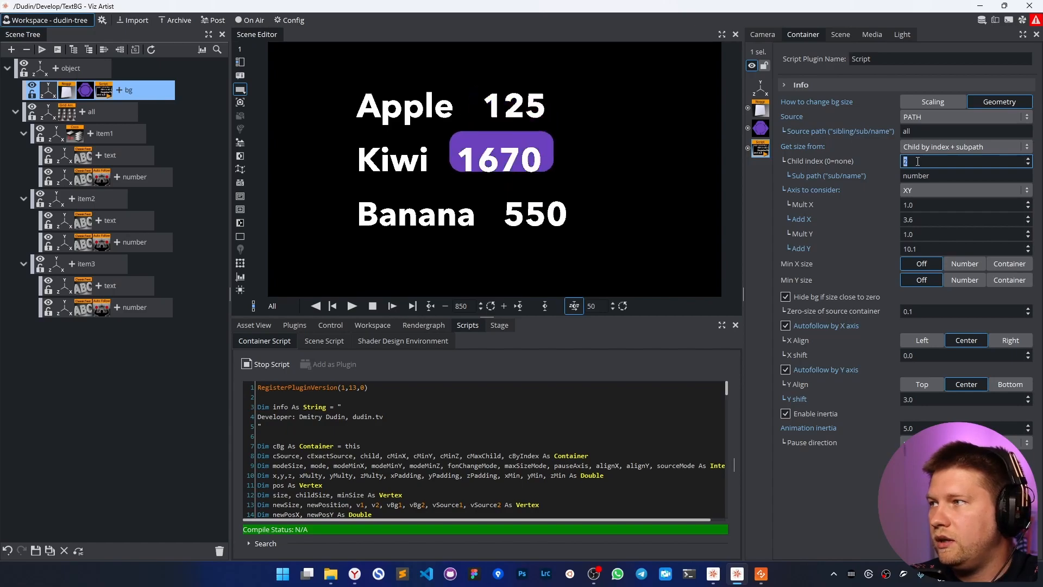
text(3)
key(Return)
text(2)
key(Return)
text(1)
key(Return)
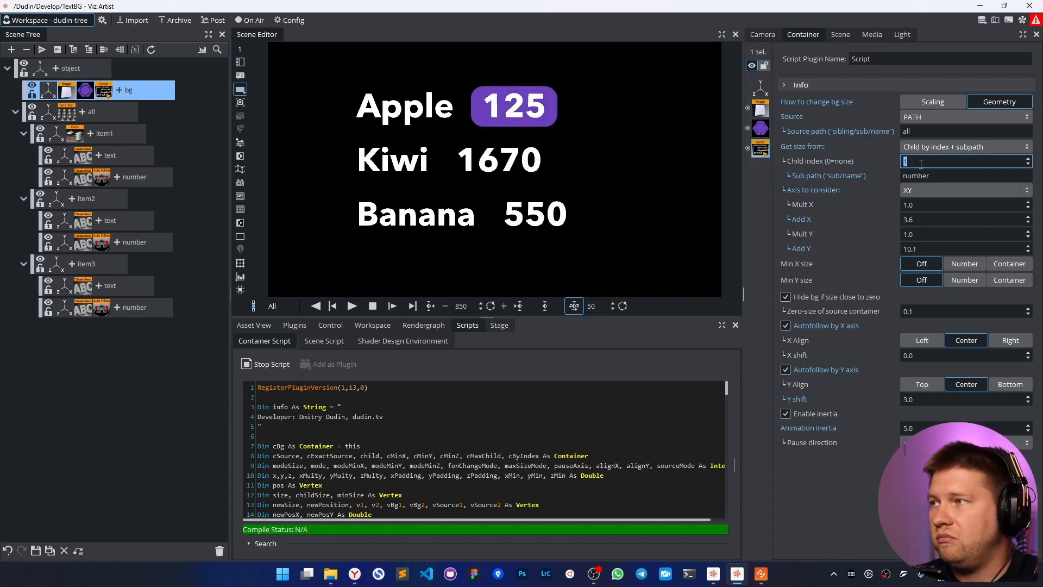
text(2)
key(Return)
text(3)
key(Return)
text(2)
key(Return)
text(1)
key(Return)
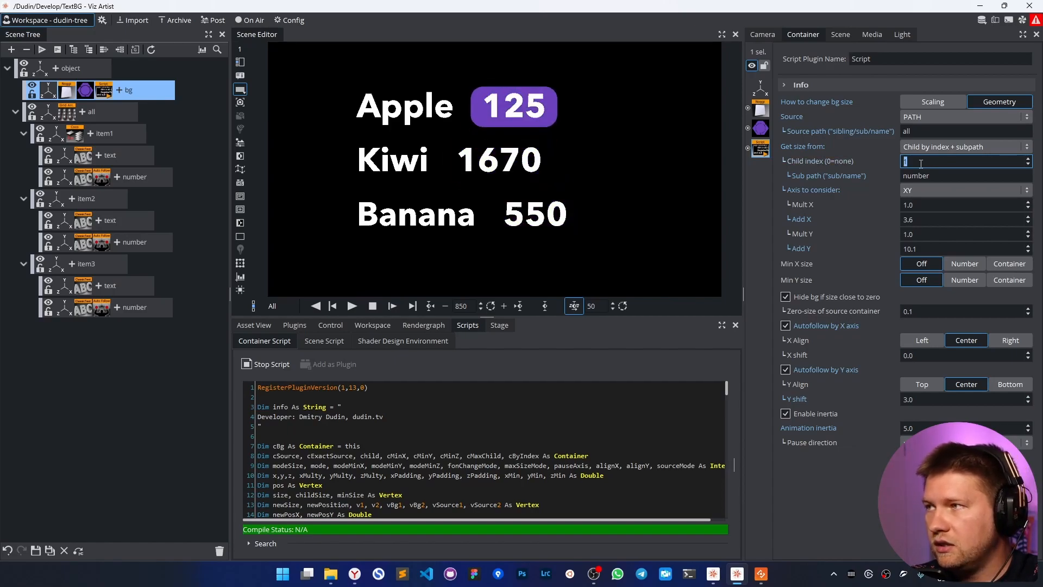
text(2)
key(Return)
text(3)
key(Return)
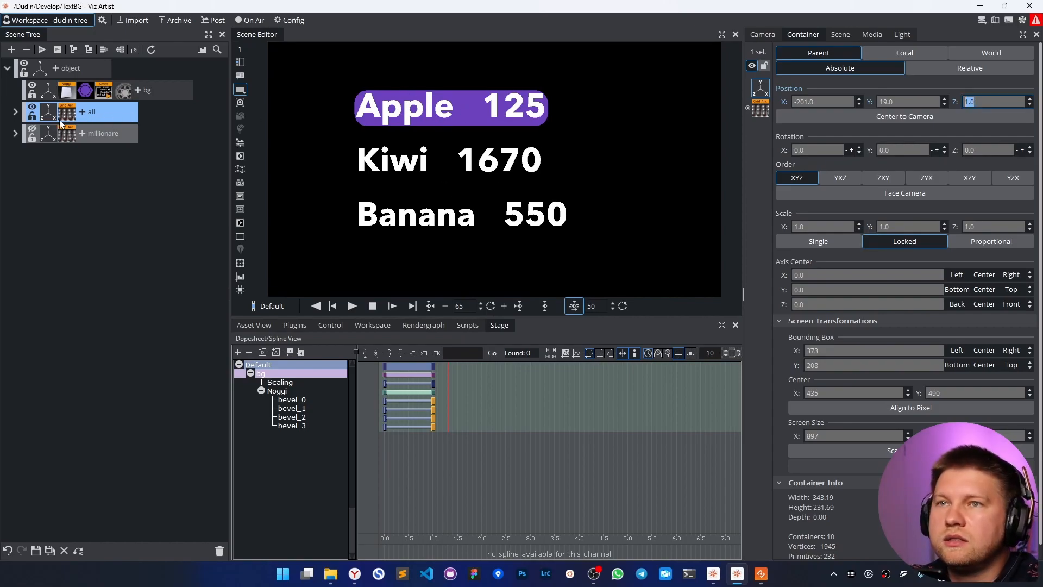
Hide the all container and show the millionare container in the scene.
click(32, 110)
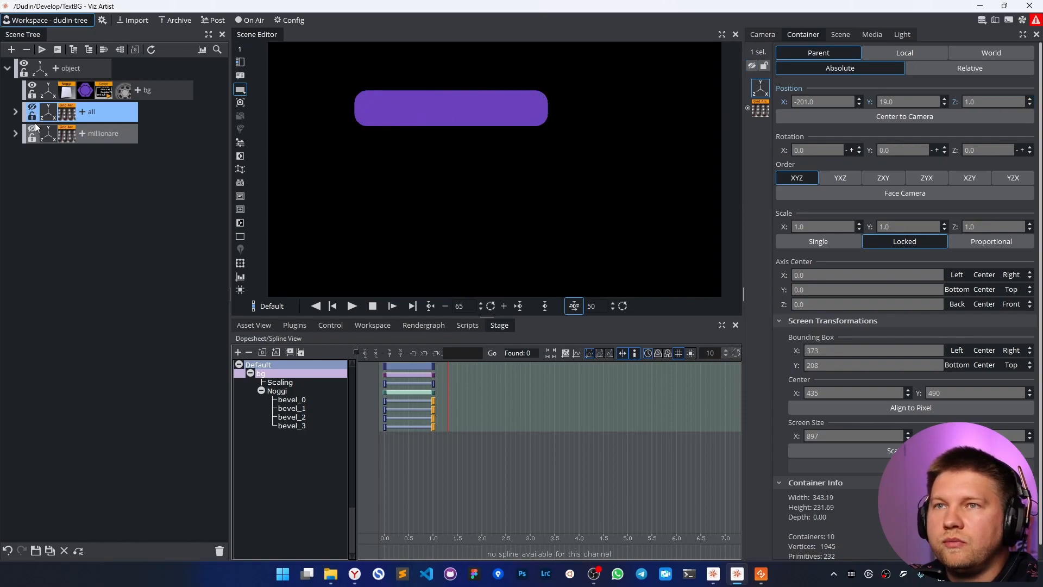
click(32, 130)
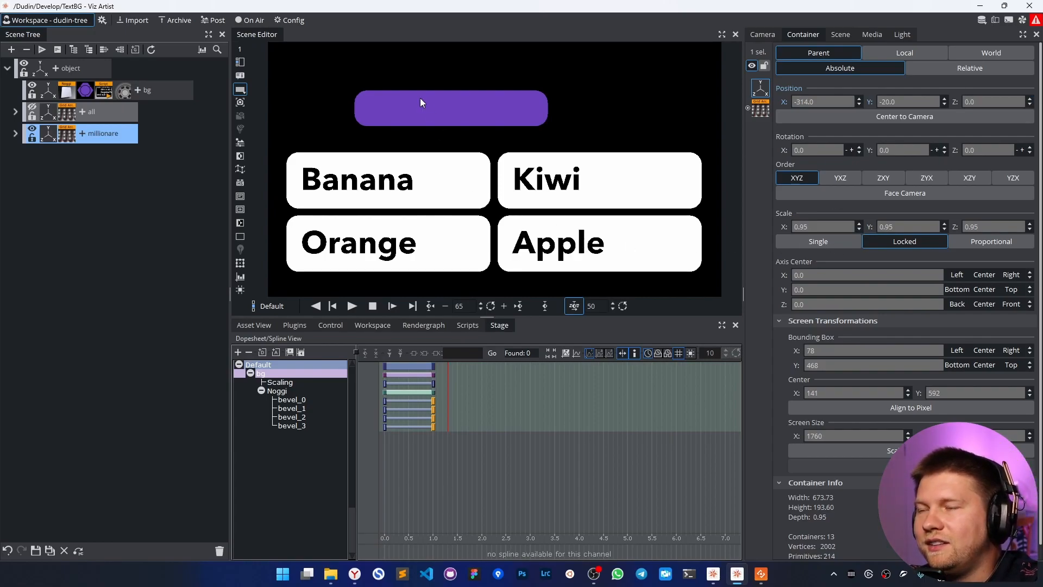
Set the bg script's source to OTHER with millionare as the source container, and expand millionare in the scene tree.
key(Tab)
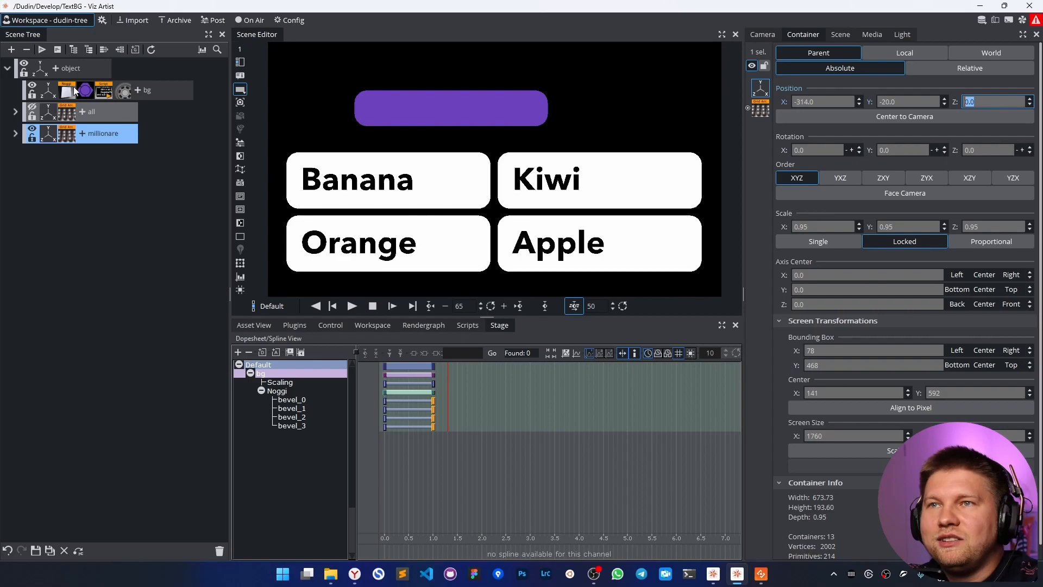
click(103, 92)
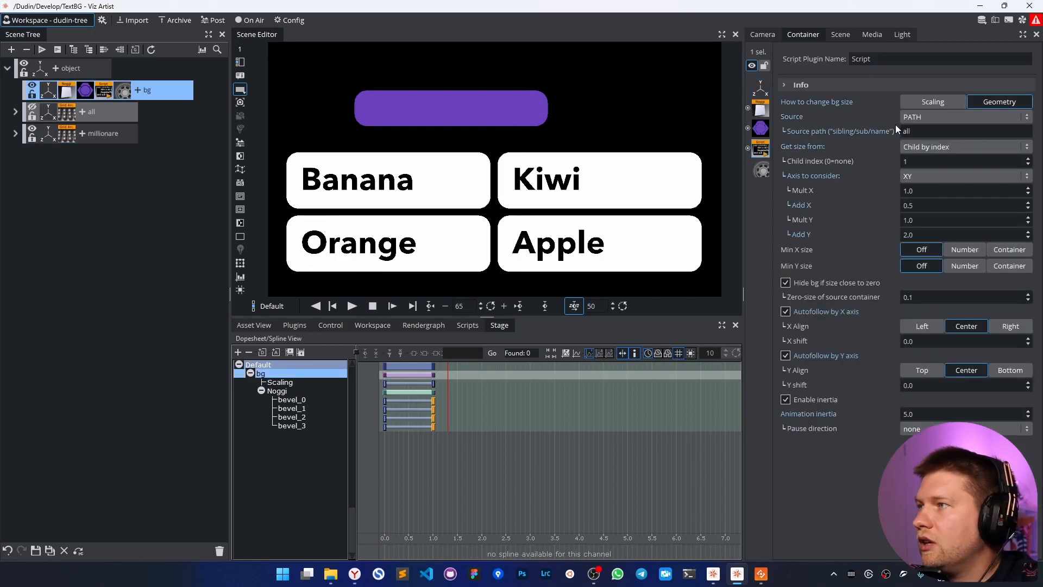
click(925, 117)
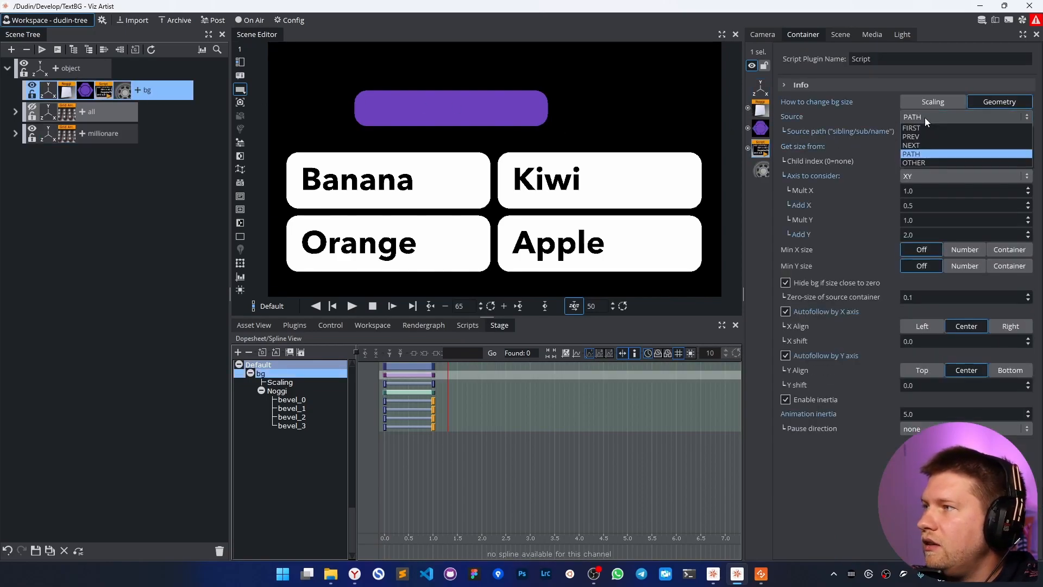
click(924, 163)
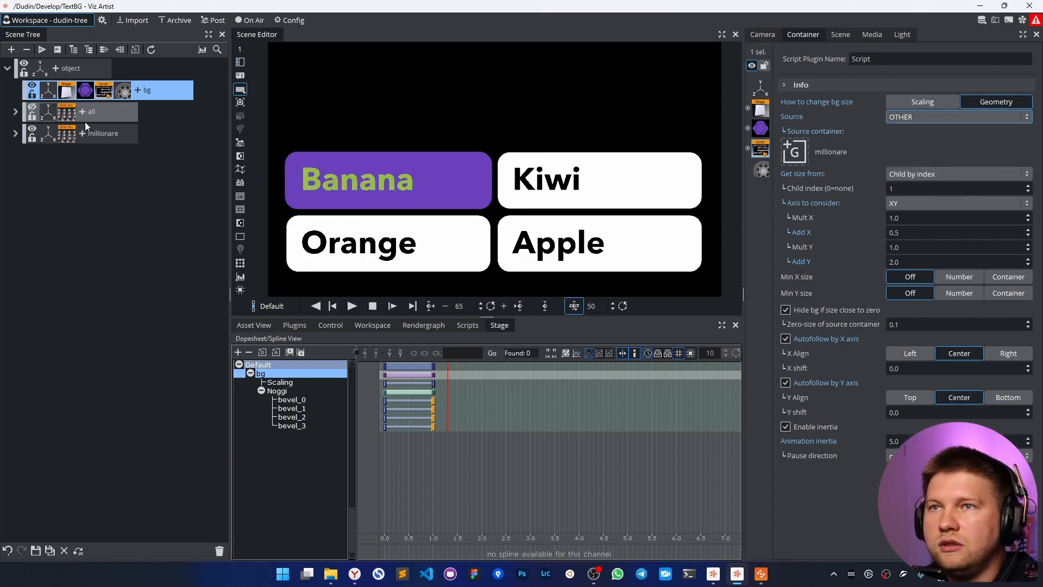
click(100, 133)
click(16, 134)
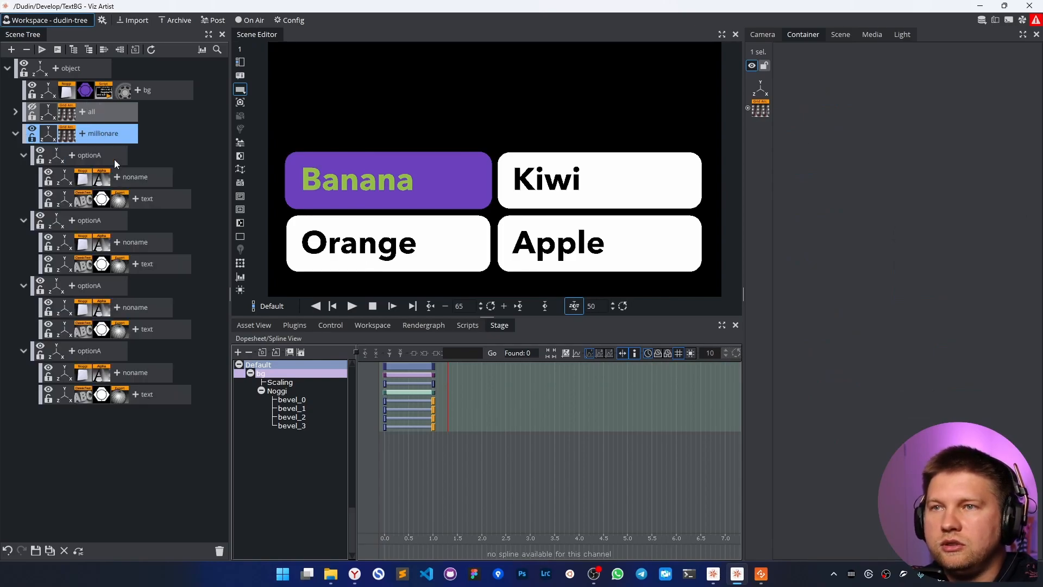
click(100, 93)
drag(106, 140, 795, 152)
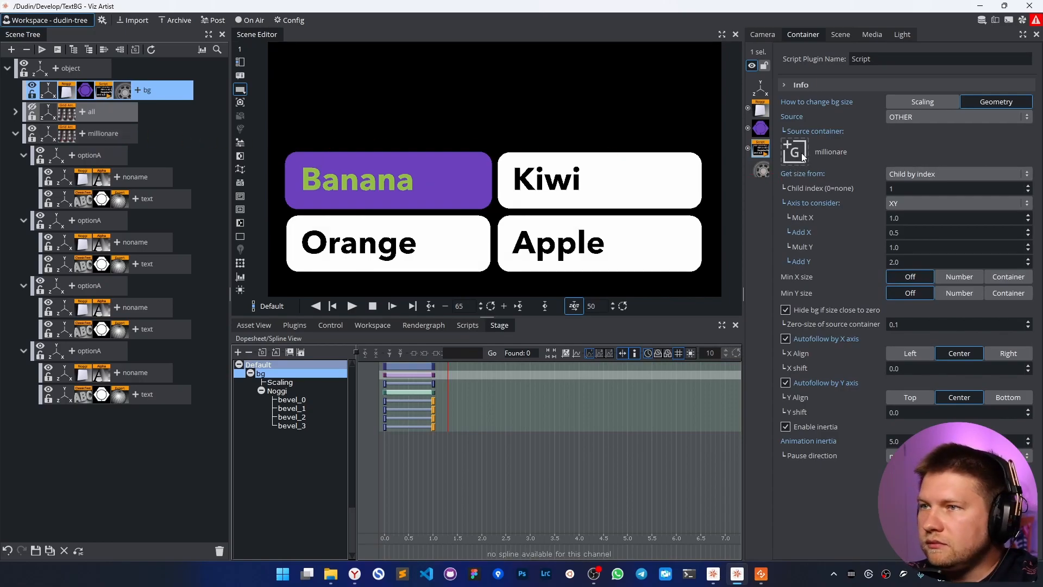
Keep sizing by child index and step the bg script's child index back and forth across the answer options, ending on 2.
click(916, 175)
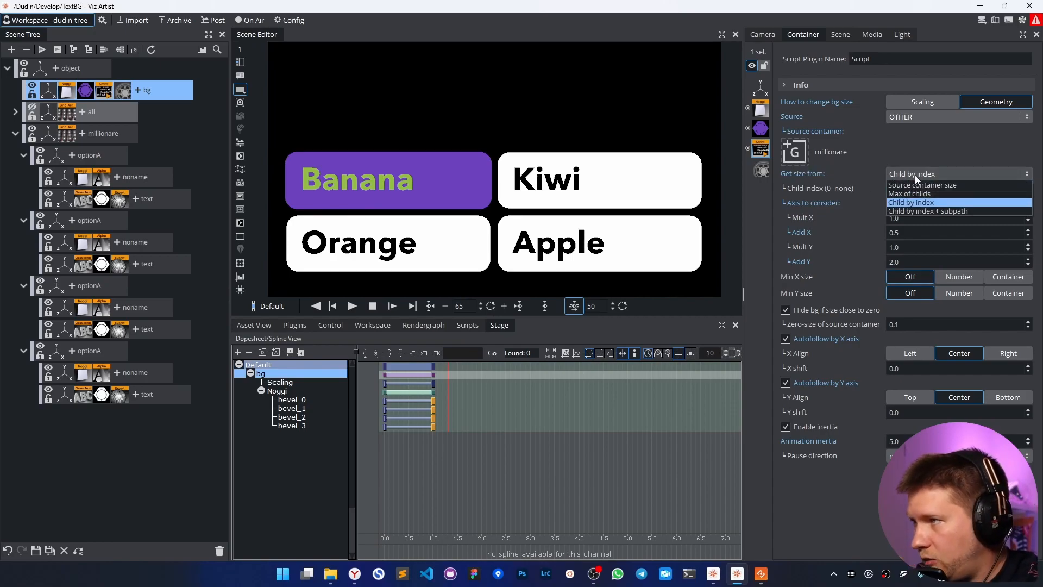
click(925, 174)
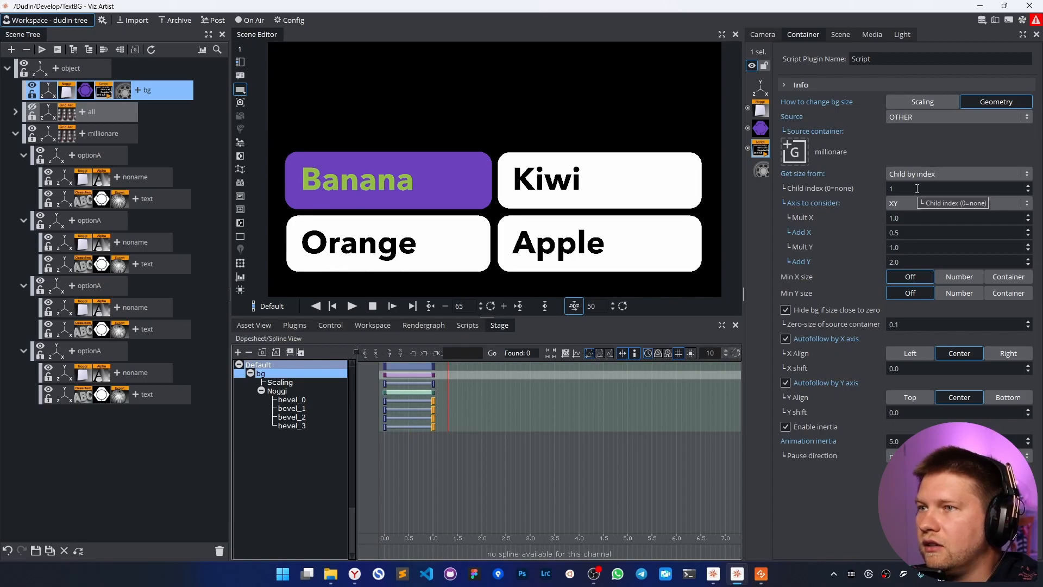
scroll(917, 188, up, 1)
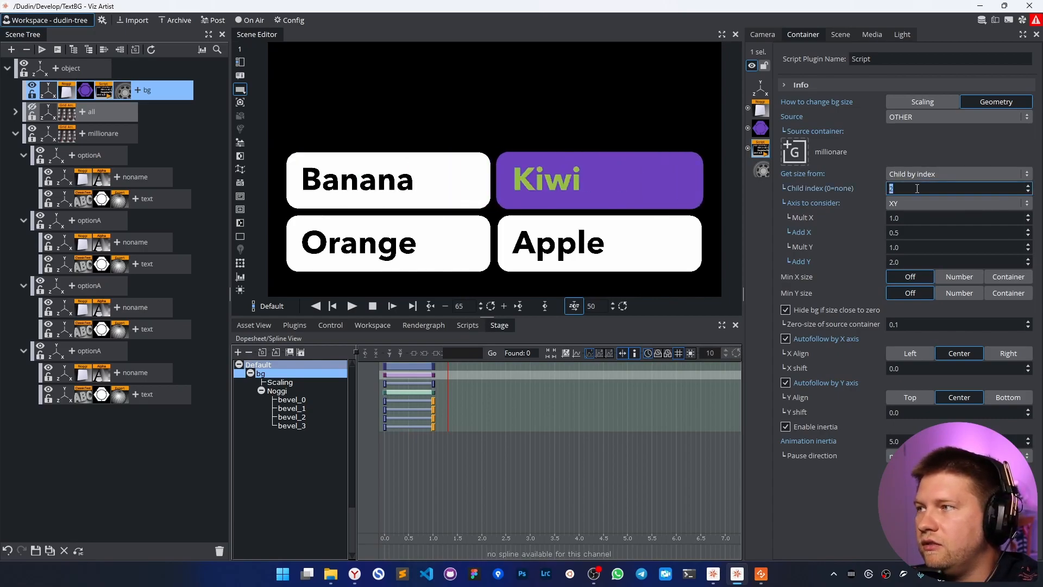
scroll(917, 188, up, 2)
scroll(917, 189, down, 2)
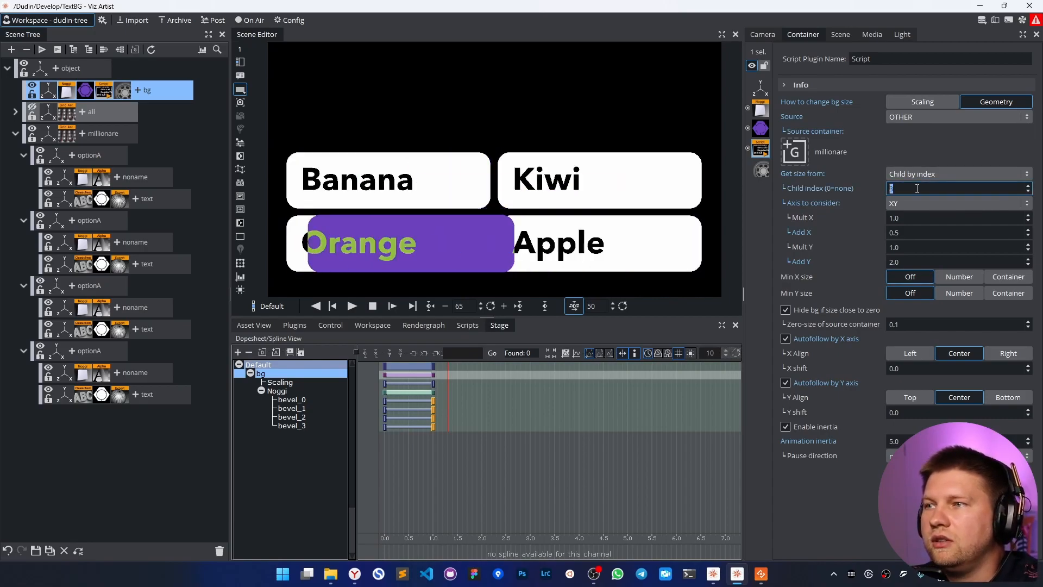
scroll(917, 188, up, 1)
scroll(917, 189, down, 2)
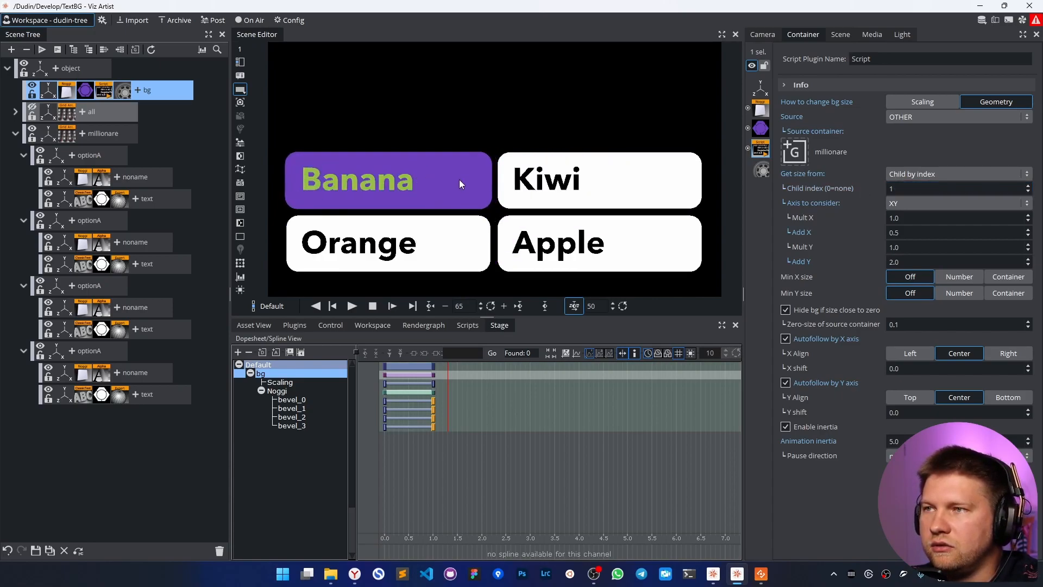
click(934, 188)
scroll(934, 188, up, 2)
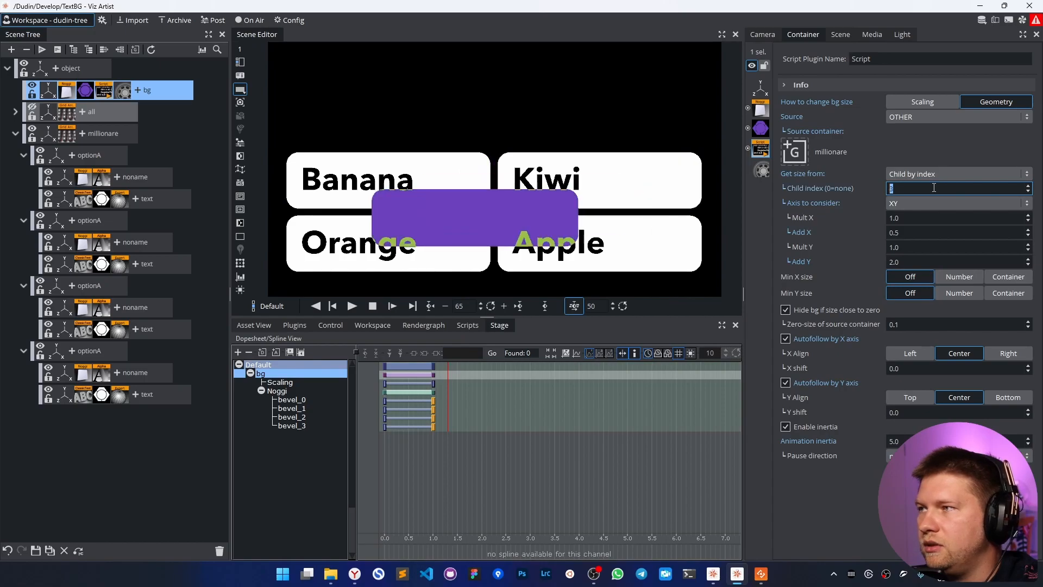
scroll(934, 187, up, 1)
scroll(934, 187, down, 2)
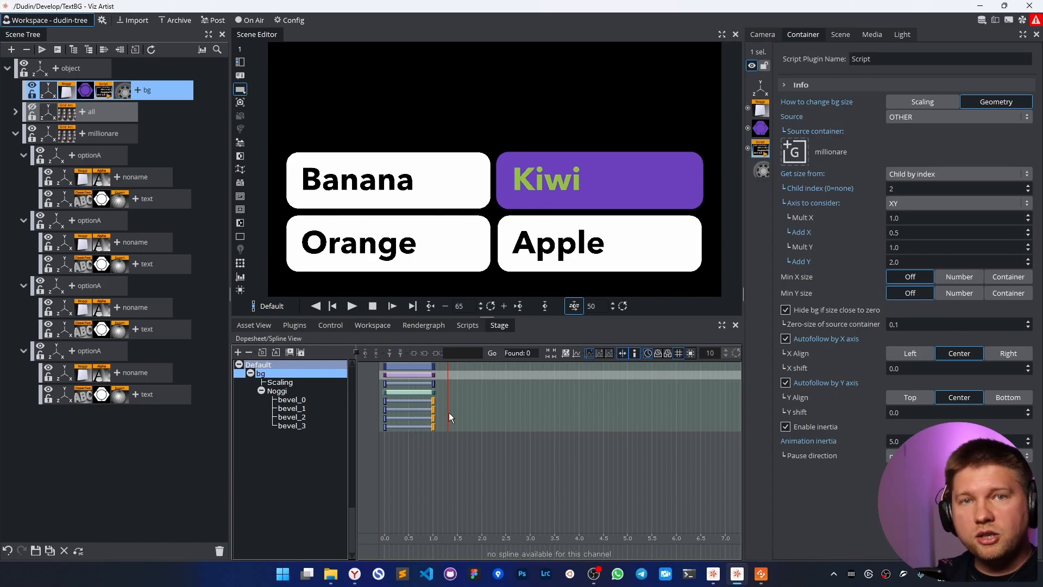
Rewind the timeline to frame 0, set the bg script's child index to 3, and play the background animation.
drag(448, 407, 354, 410)
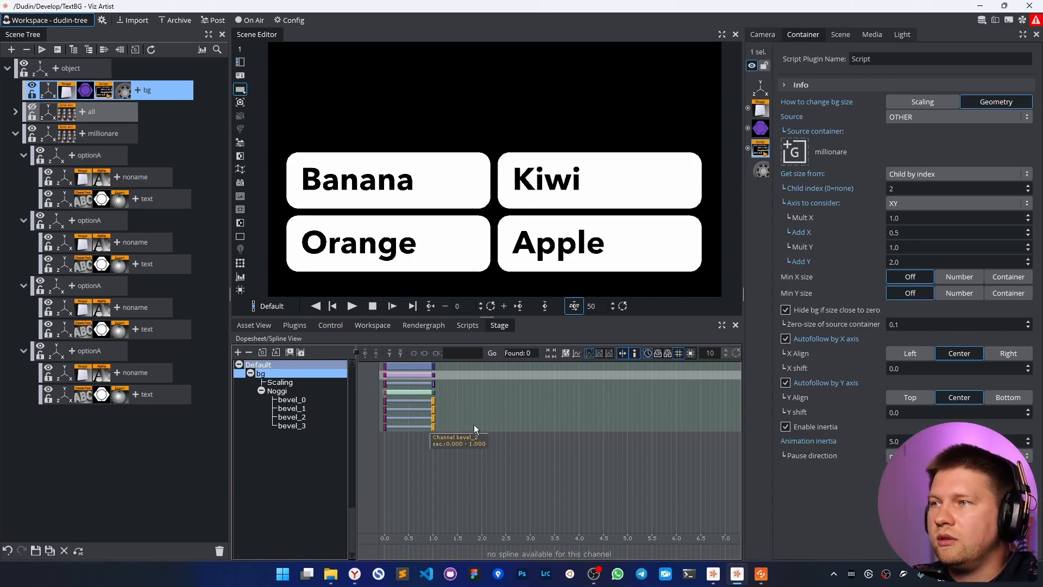
click(899, 186)
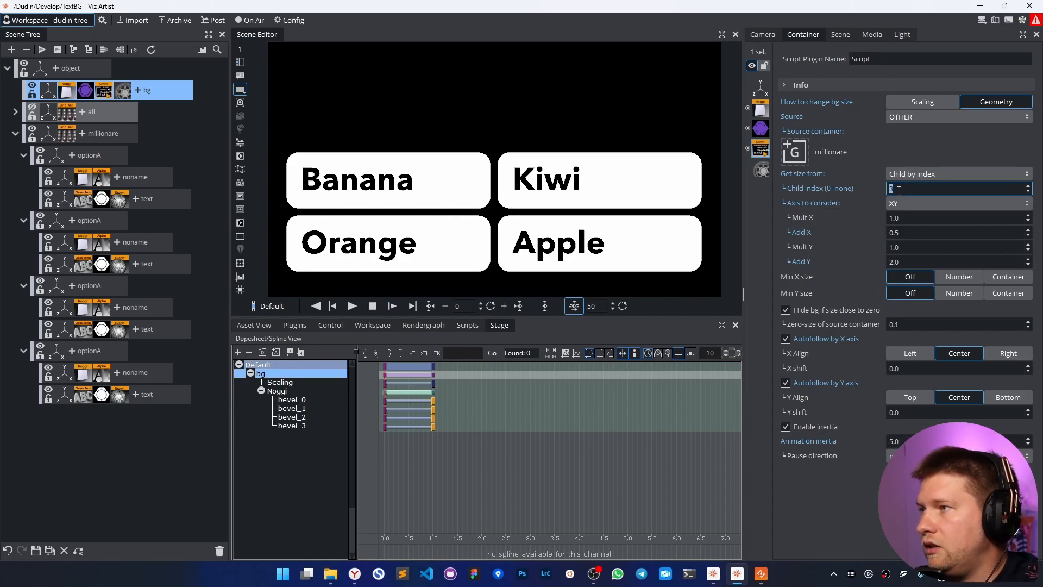
text(3)
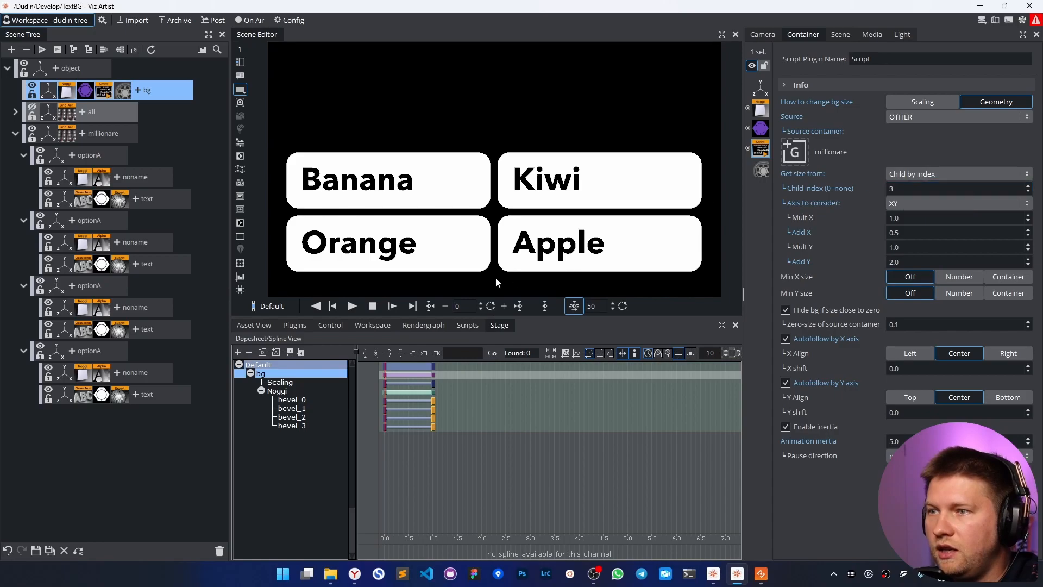
click(352, 306)
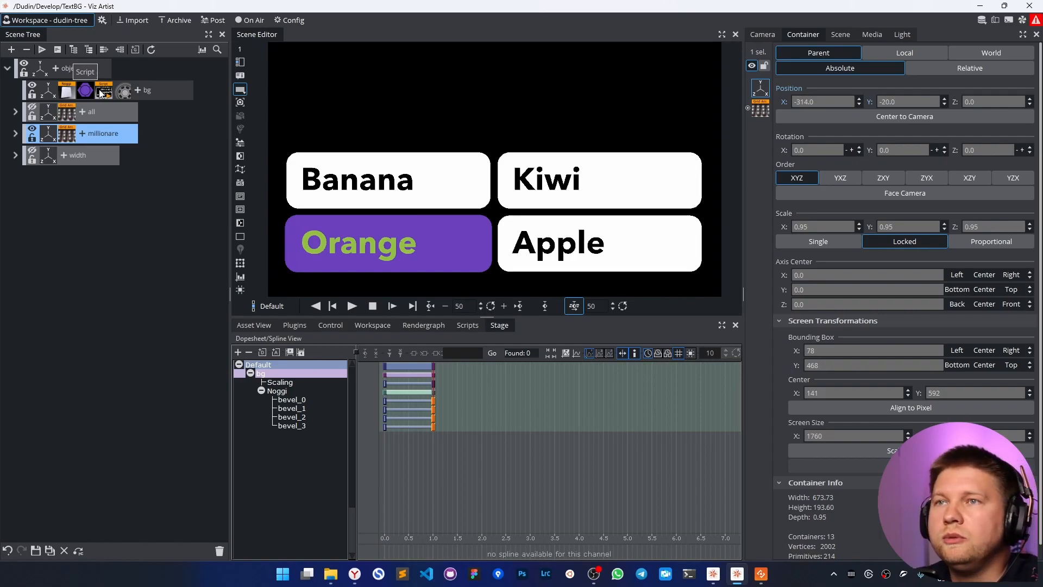
Hide the millionare container, and show and expand the width container in the scene tree.
click(31, 152)
click(32, 133)
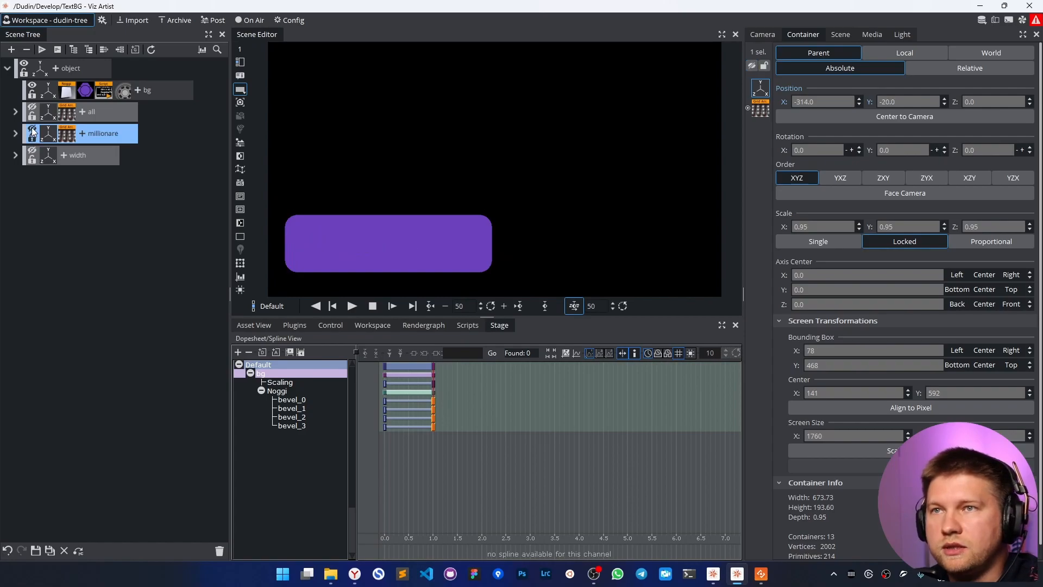
click(31, 154)
click(15, 156)
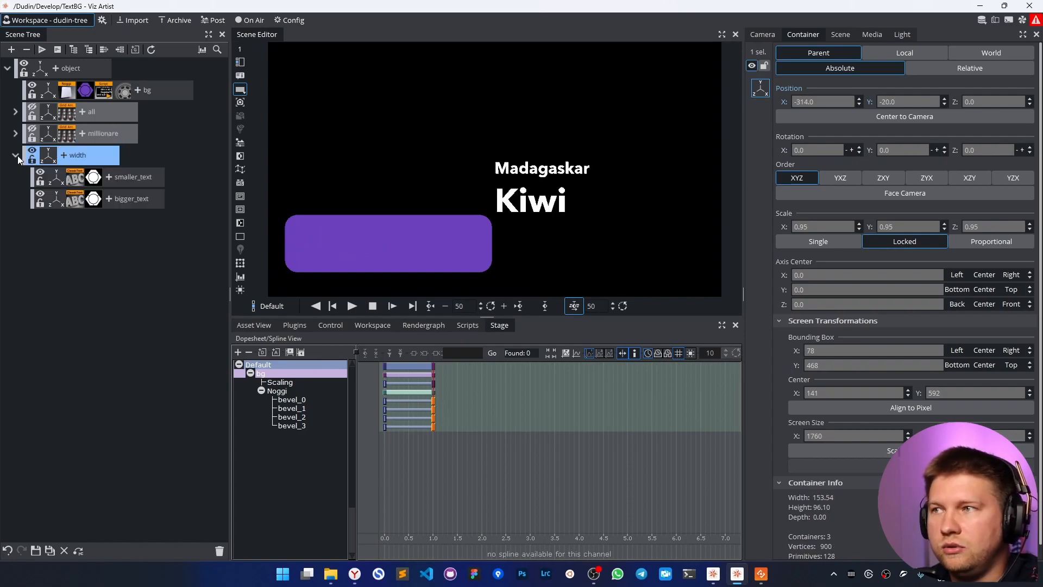
Position the width container at X -306 and Y -57.
click(908, 101)
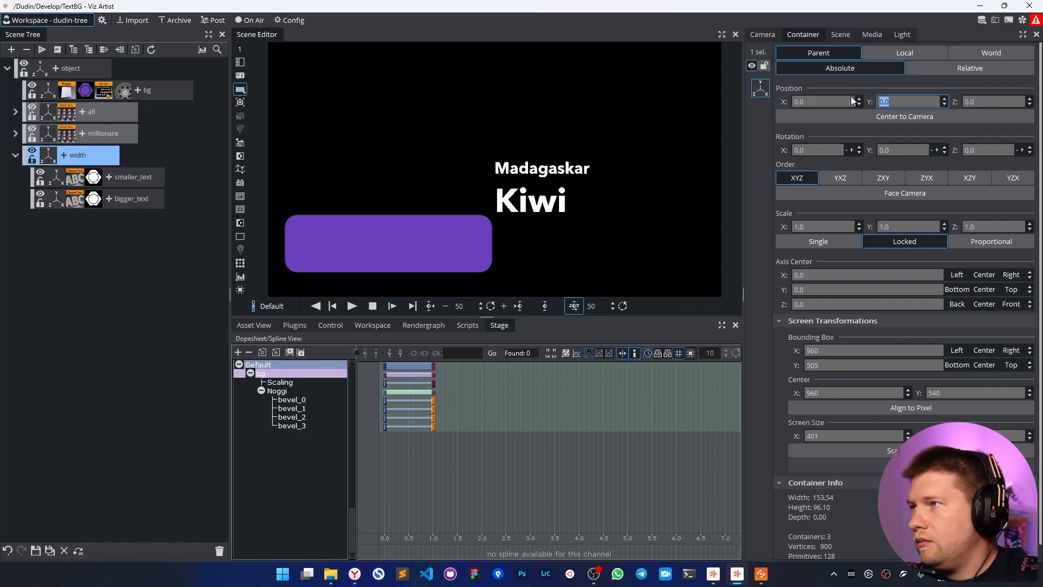
drag(826, 104, 658, 109)
drag(898, 103, 866, 105)
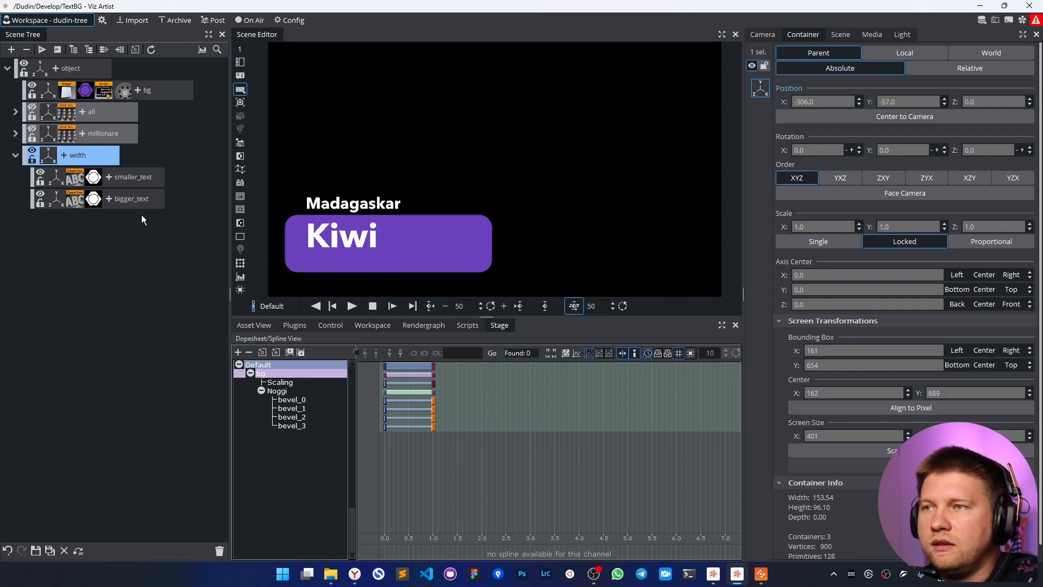
Turn on the bounding box display and inspect the smaller_text and bigger_text containers in turn.
click(127, 173)
click(240, 263)
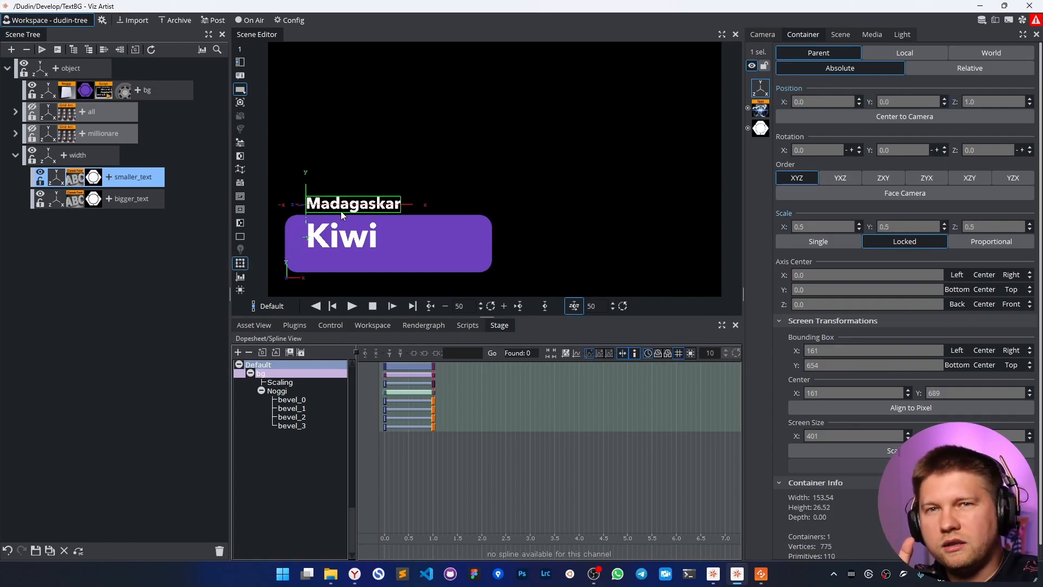
click(138, 202)
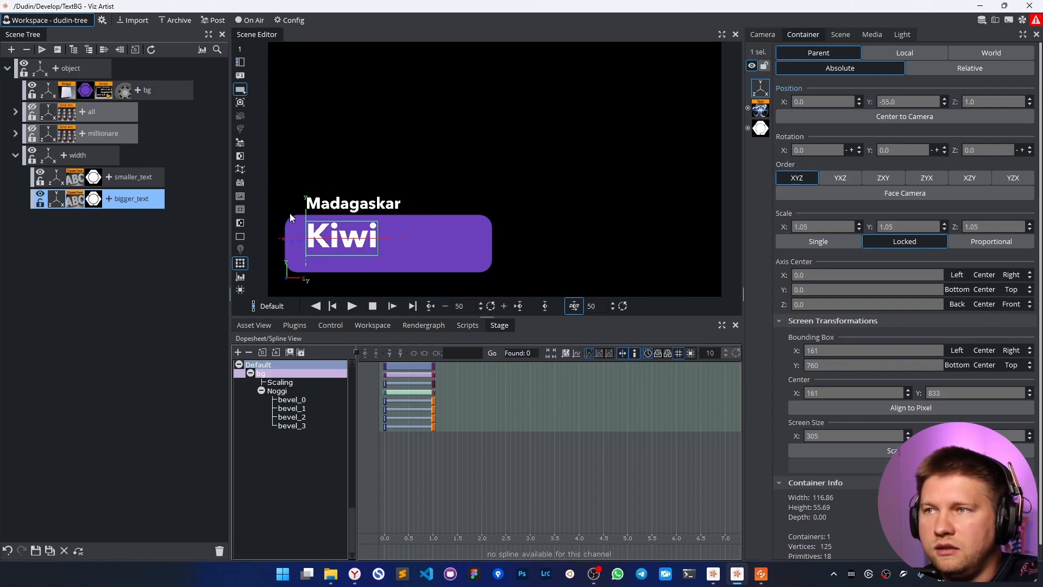
Set the bg script to take its size from Source container size, with the width container as the source.
click(106, 91)
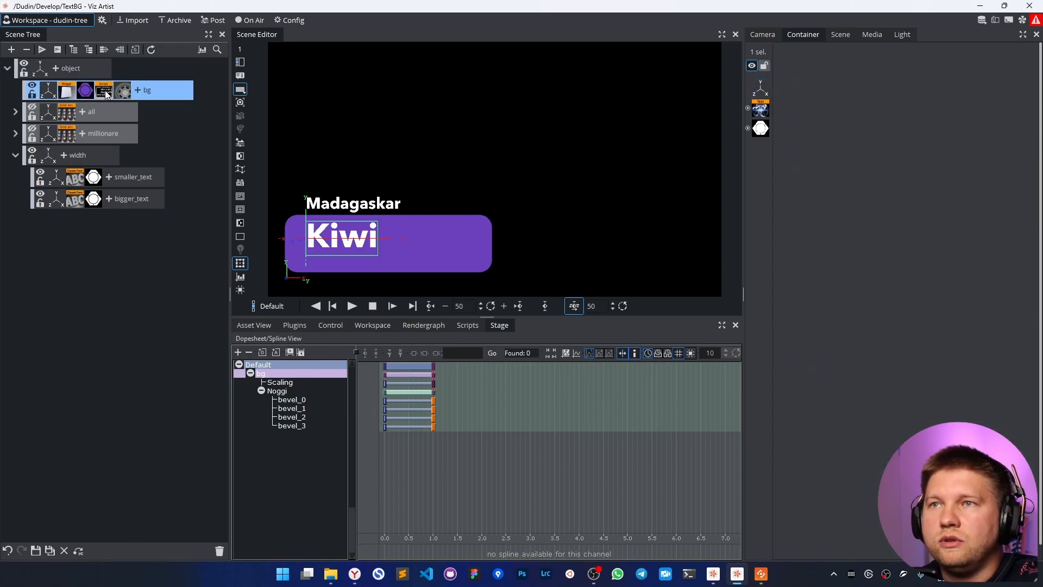
click(894, 174)
click(903, 186)
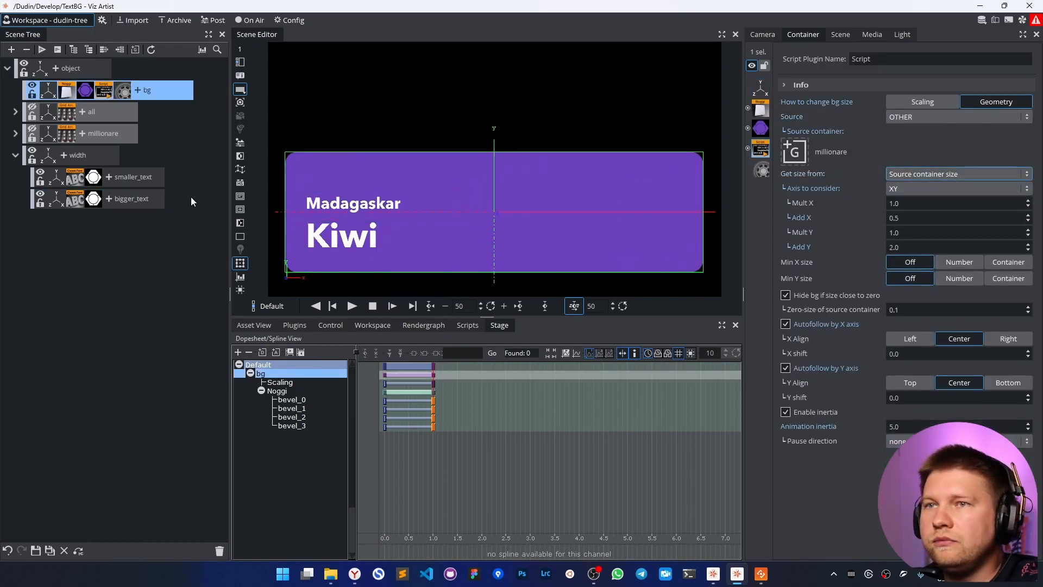
drag(83, 155, 800, 153)
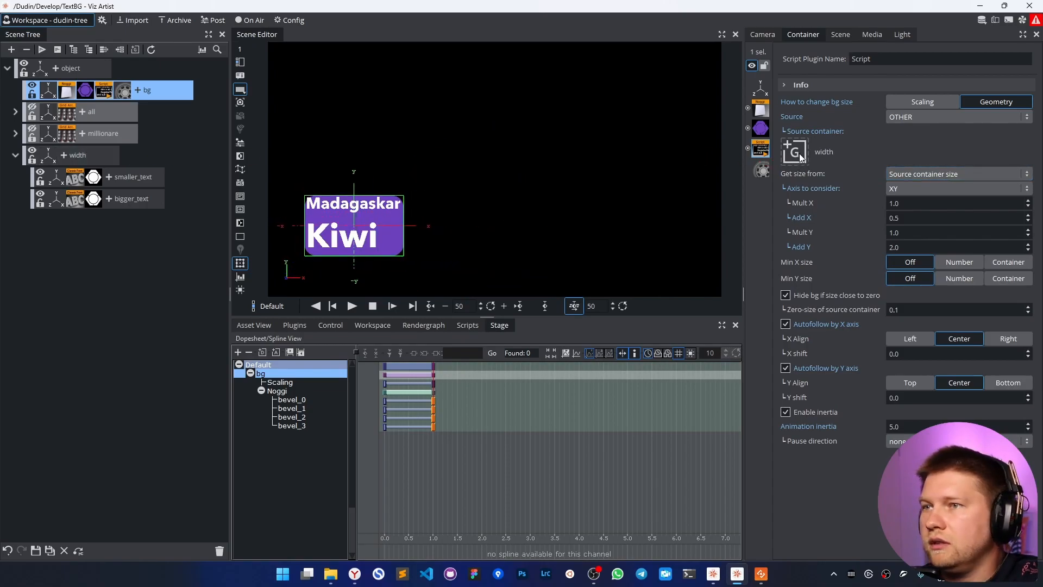
Assign the bigger_text container as the bg script's source container.
click(131, 177)
click(107, 93)
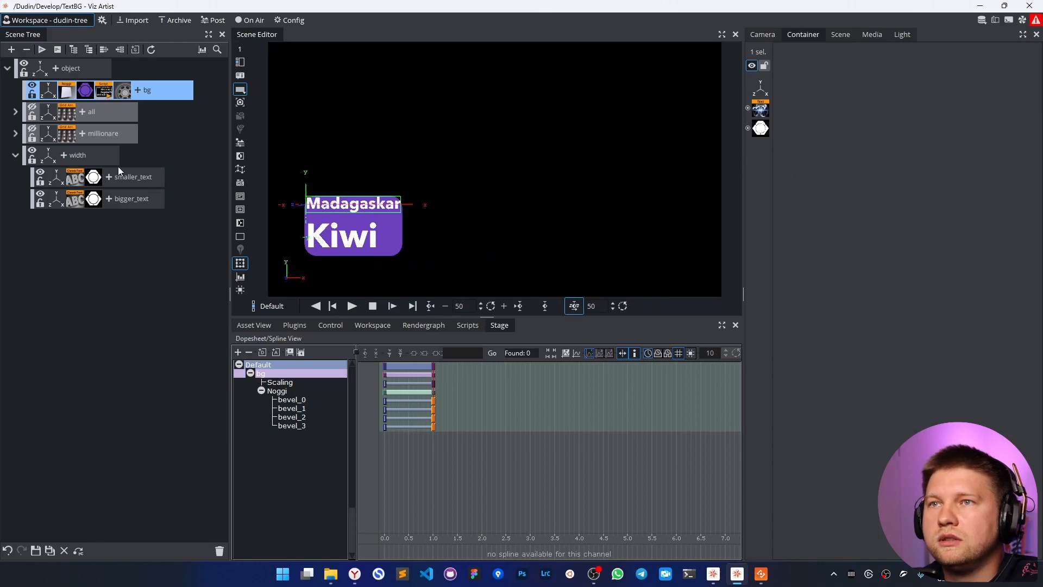
drag(123, 198, 797, 155)
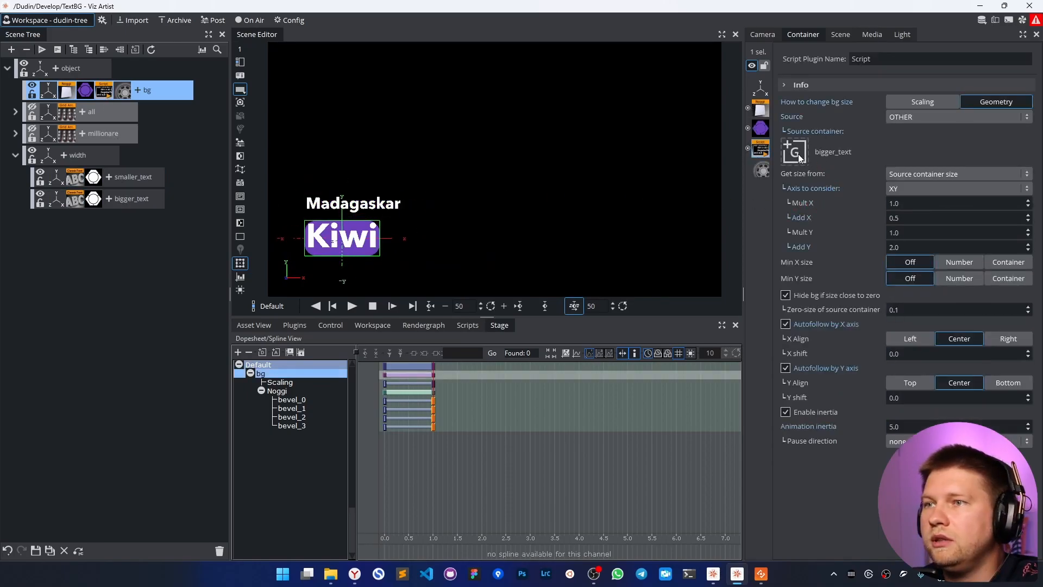
Pad the background with Add Y 10 and Add X 2.5, and set its Y shift to 5.
drag(902, 248, 911, 217)
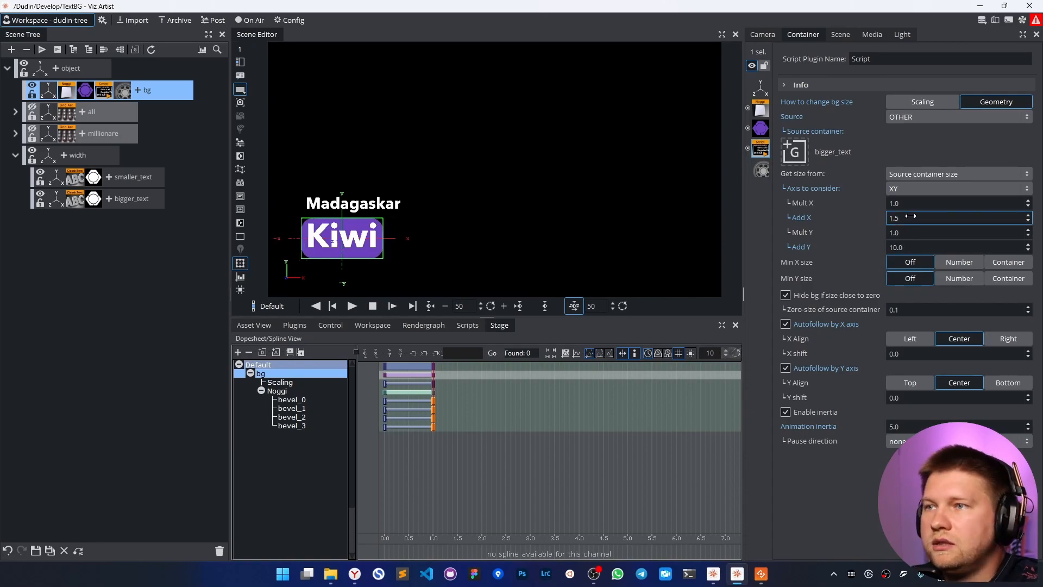
click(910, 398)
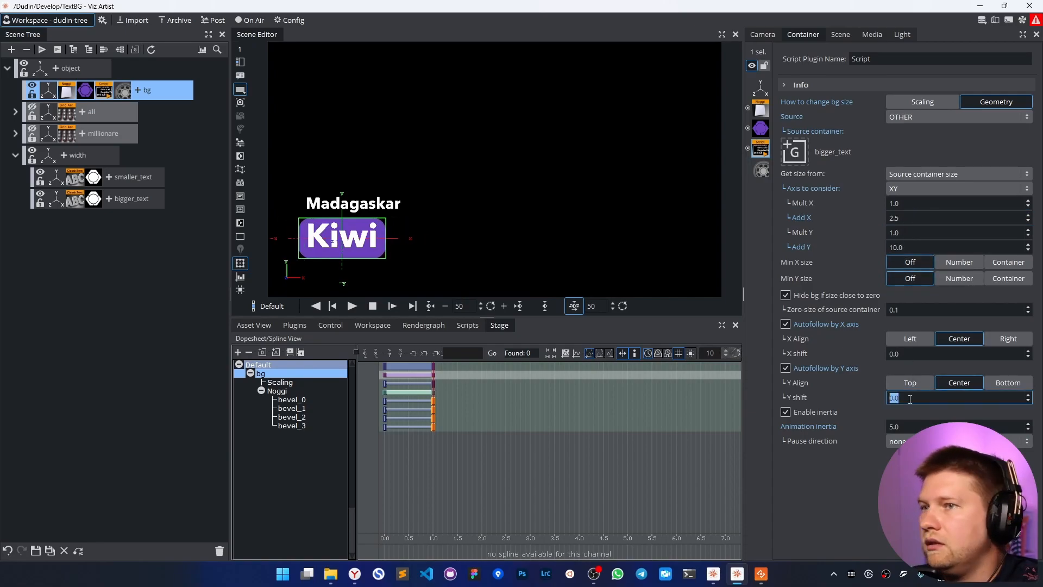
text(3)
key(Return)
text(5)
key(Return)
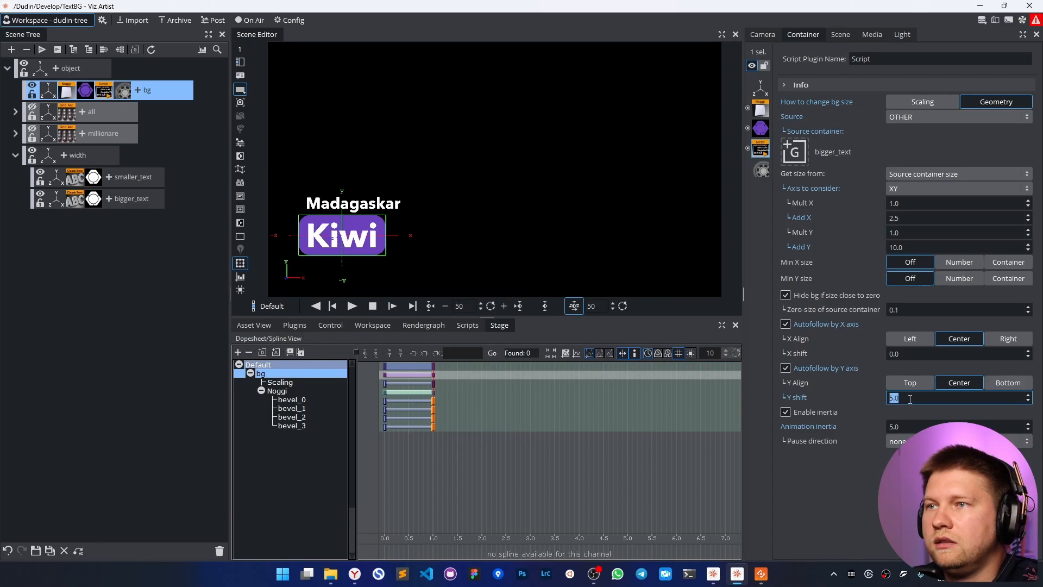
click(894, 398)
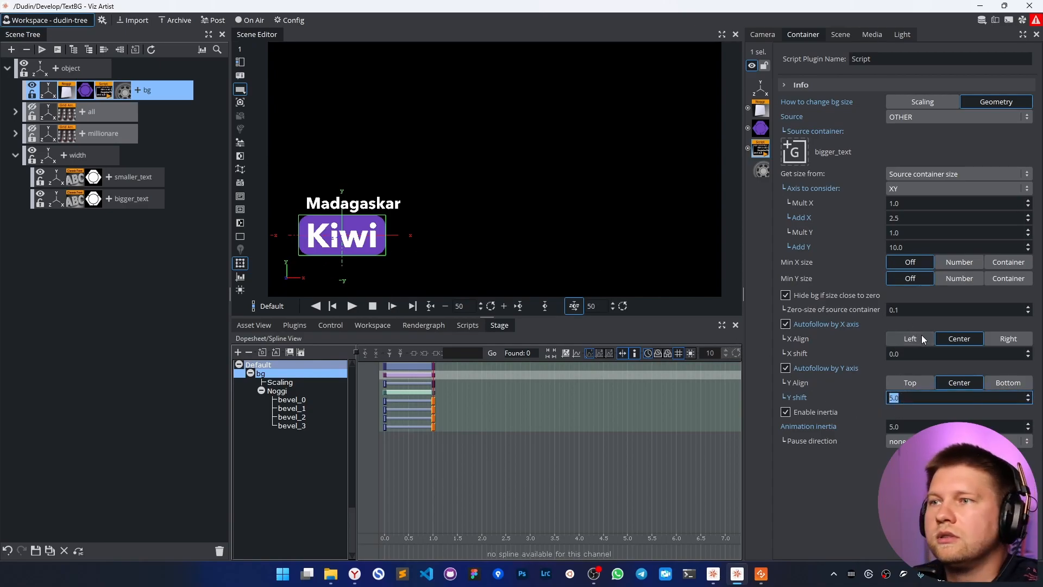
click(910, 217)
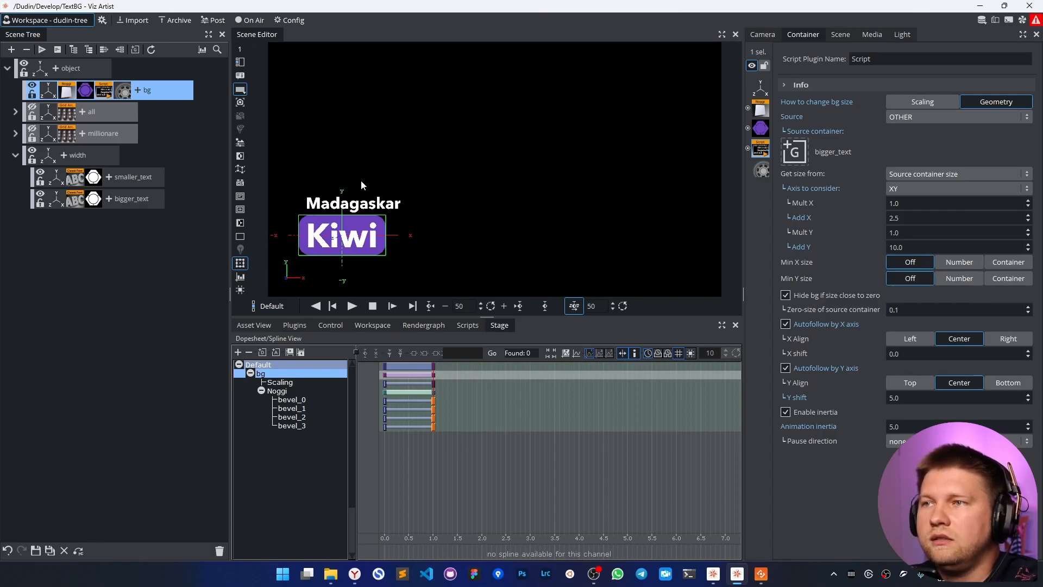
Switch the bg script's Min X size to Number and set the Min X value to 2.0.
click(956, 264)
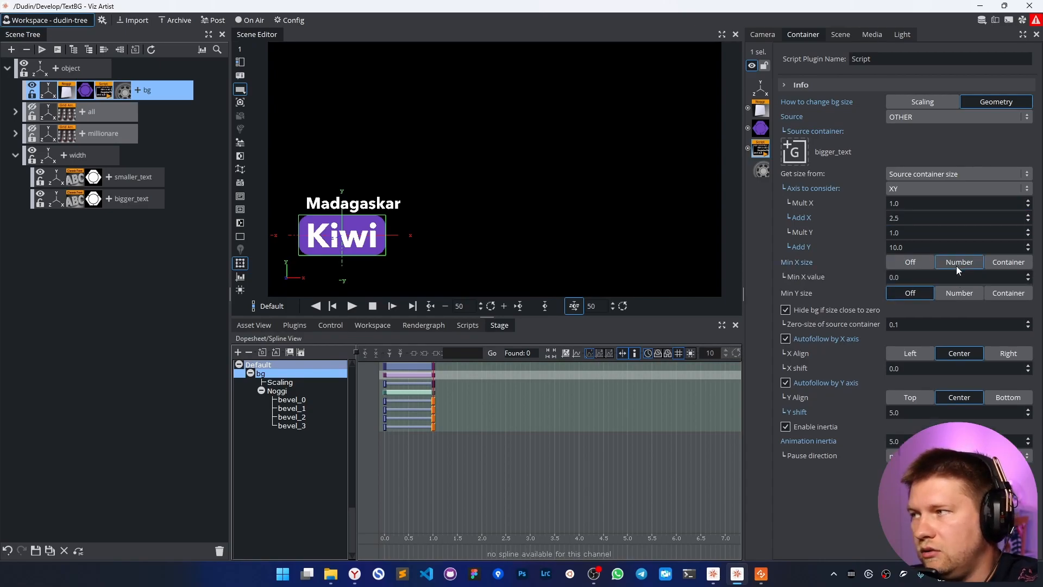
drag(922, 277, 916, 277)
click(930, 279)
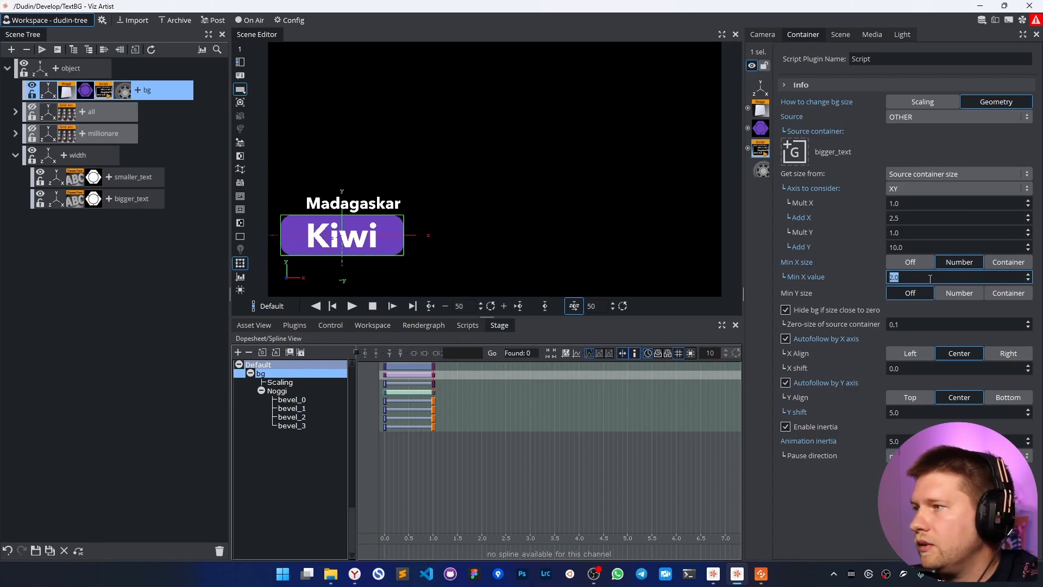
Switch the bg script's Min X size to Container and assign smaller_text as the Min X-axis container.
click(997, 263)
drag(127, 179, 799, 302)
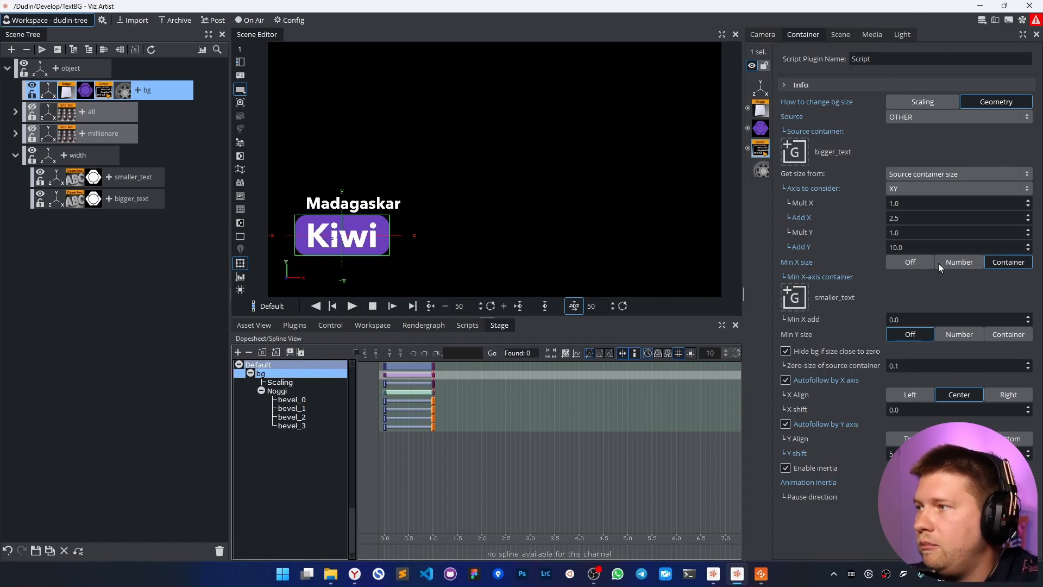
Return Min X size to Number, and align the background to the Left on X with an X shift of -19.8.
click(958, 262)
drag(934, 279, 933, 279)
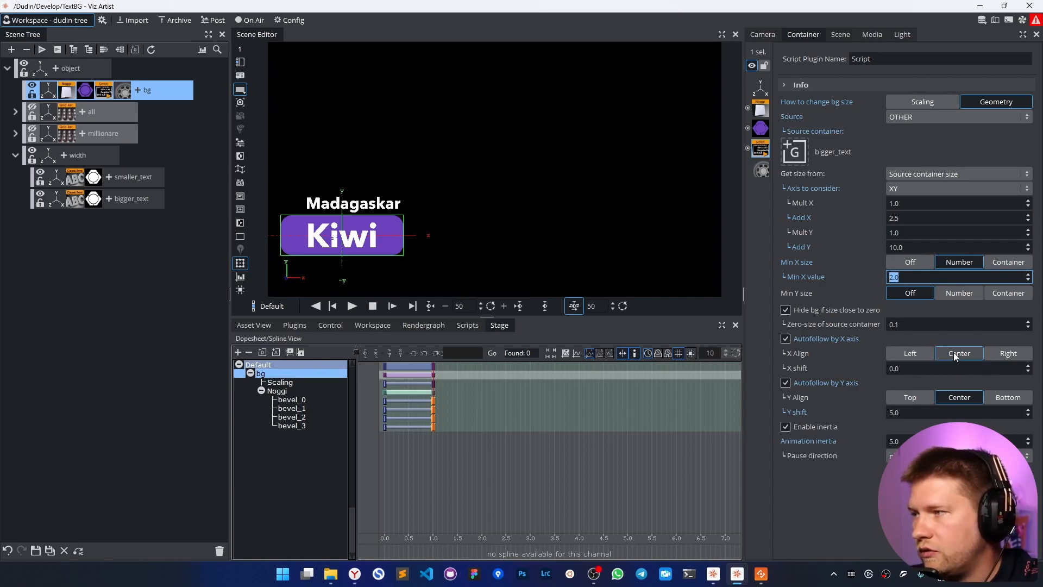
click(914, 353)
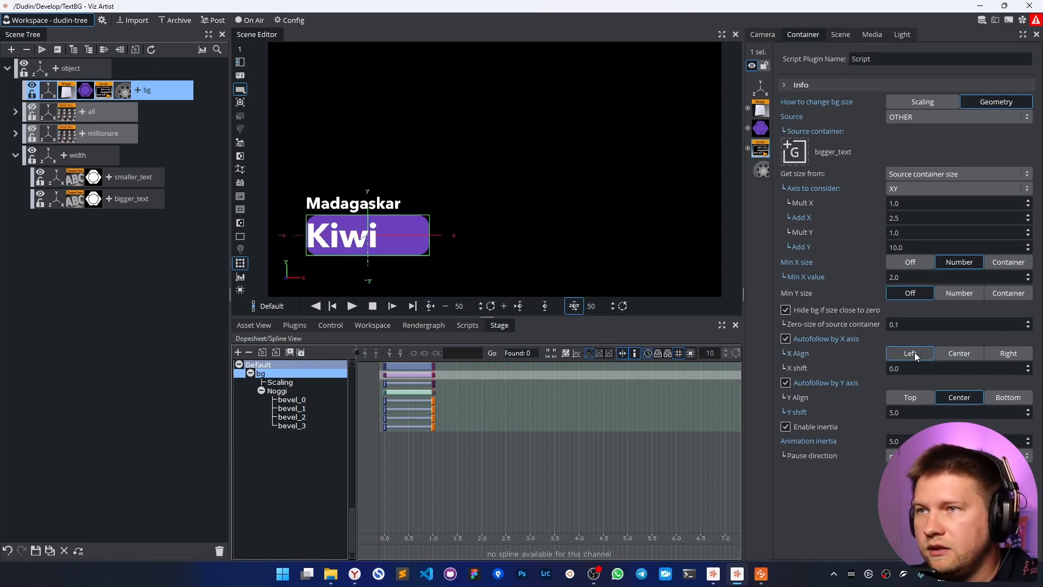
drag(907, 367, 884, 370)
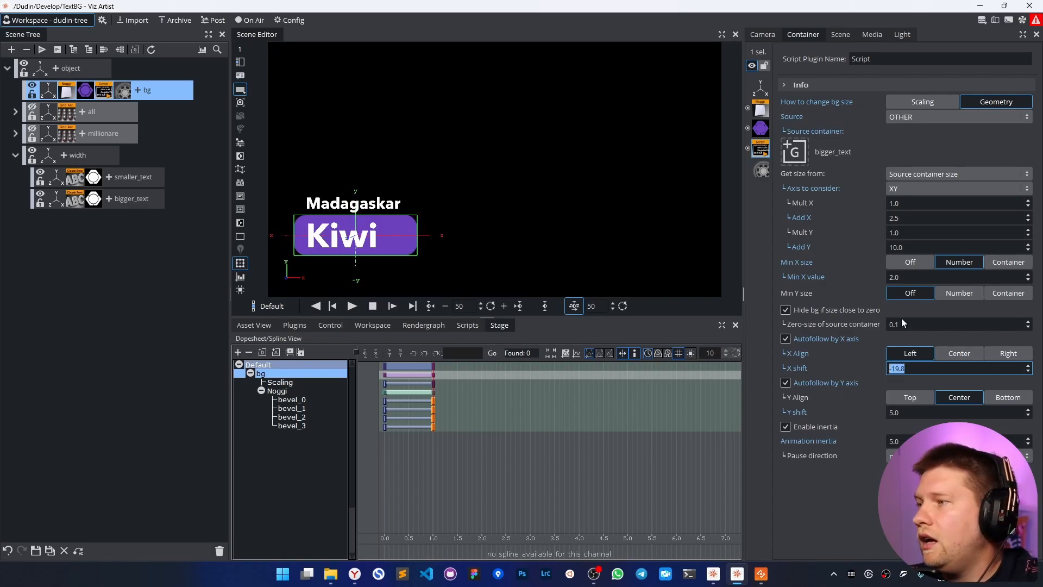
Try smaller and larger Min X values for the background, ending at 2.7.
click(910, 277)
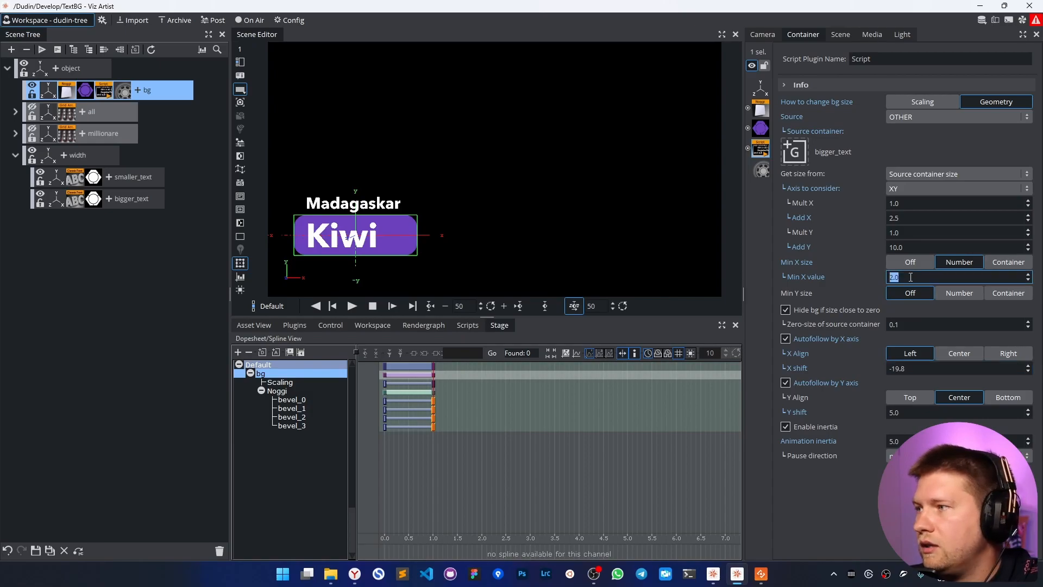
scroll(911, 277, down, 1)
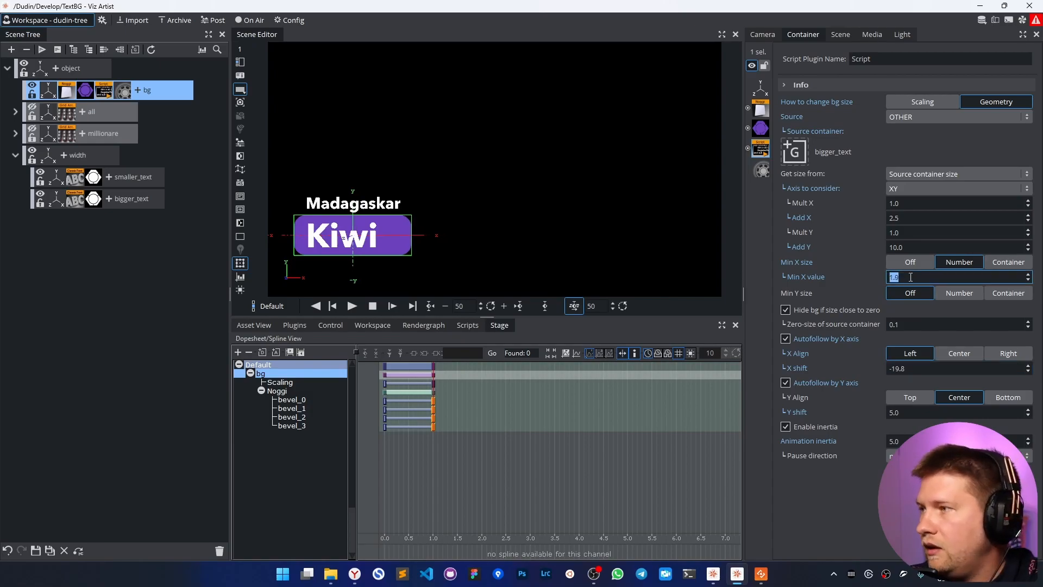
scroll(910, 278, up, 4)
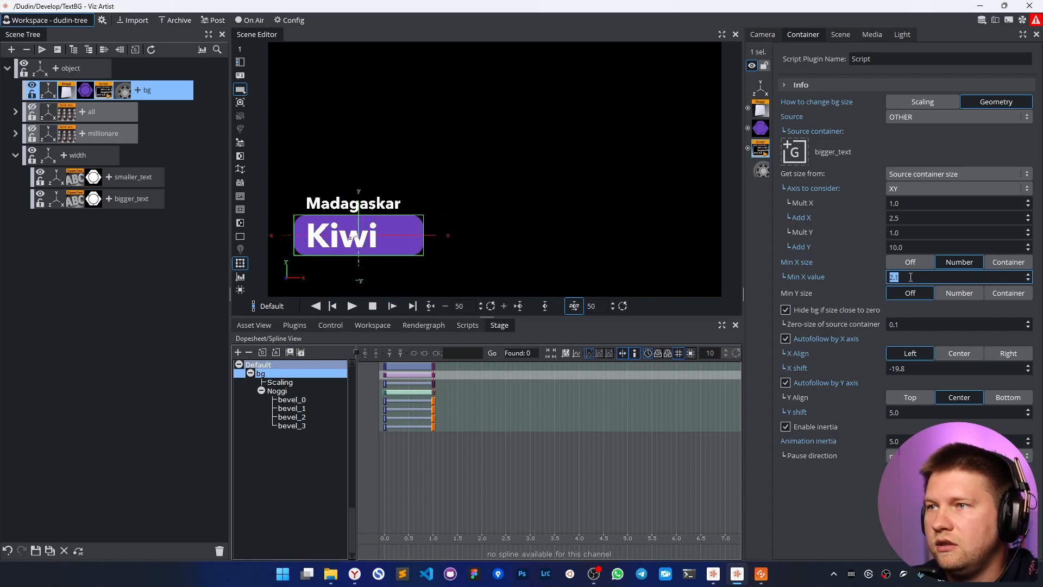
scroll(911, 277, down, 2)
scroll(910, 277, up, 5)
scroll(911, 277, up, 1)
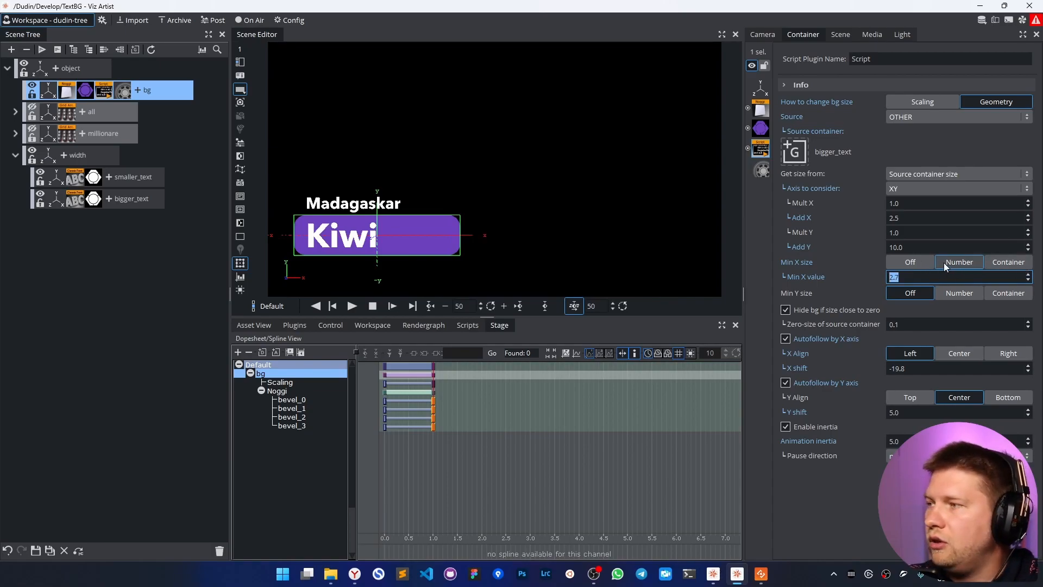
Switch Min X size to Container, measured from smaller_text, and set Min X add to 35.5.
click(999, 263)
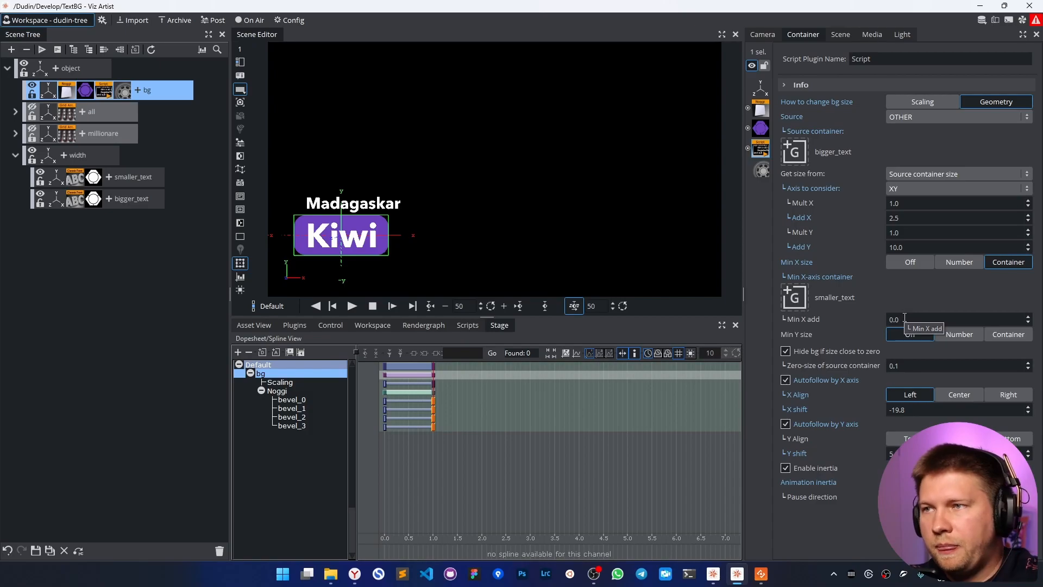
drag(907, 319, 979, 320)
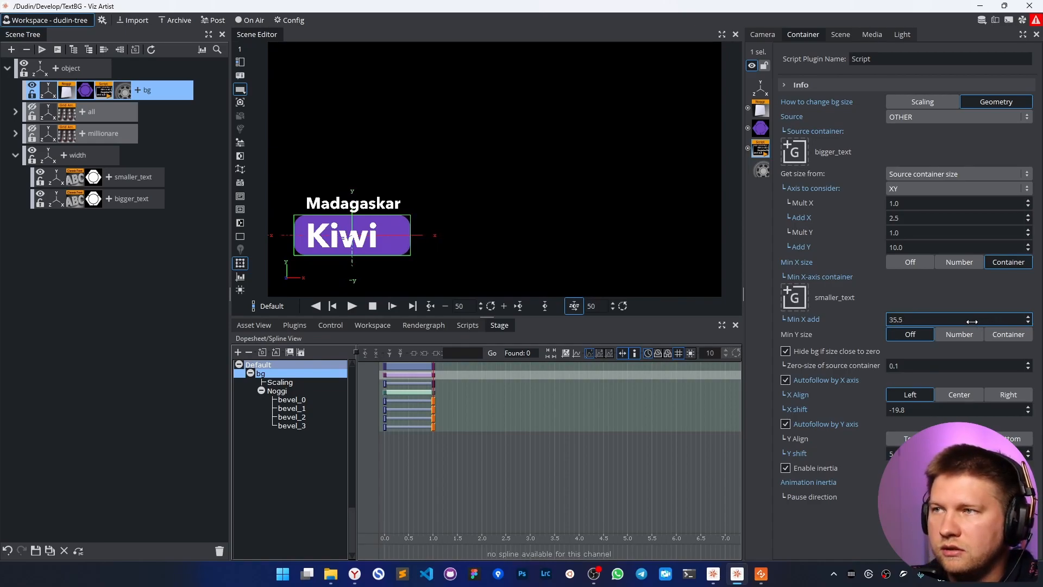
Turn off the bounding box display, and test smaller_text by appending sdfasdfa to its text and removing it again.
click(77, 183)
click(240, 263)
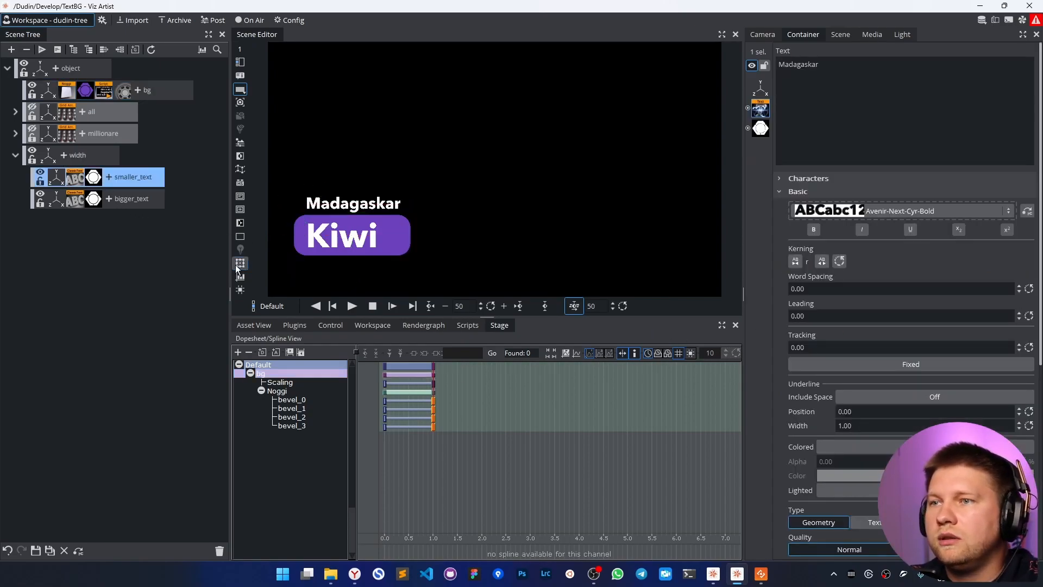
text(sdfasdfa)
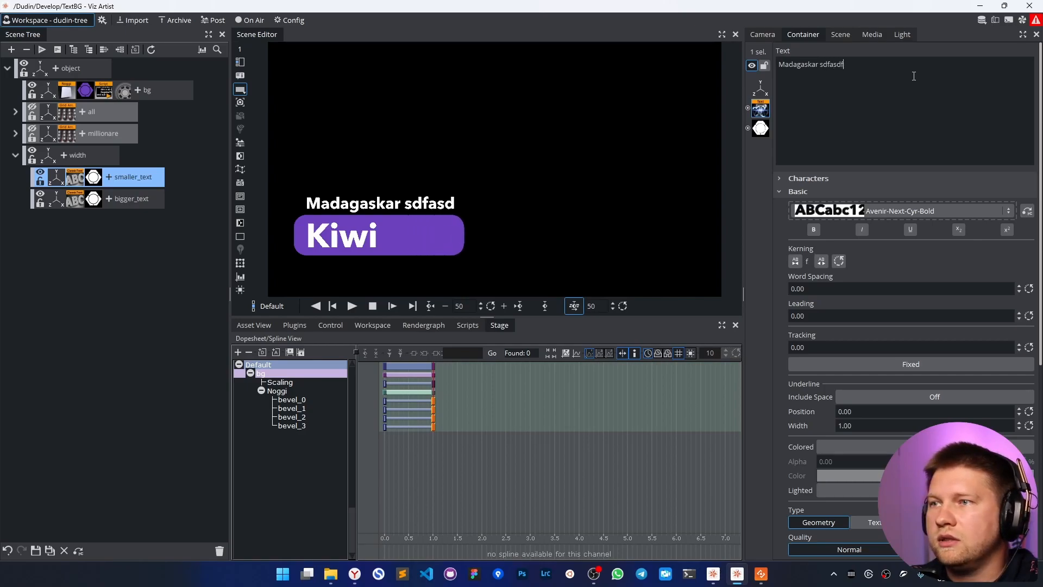
key(BackSpace)
key(BackSpace)
key(BackSpace)
key(BackSpace)
key(BackSpace)
key(BackSpace)
key(BackSpace)
key(BackSpace)
key(BackSpace)
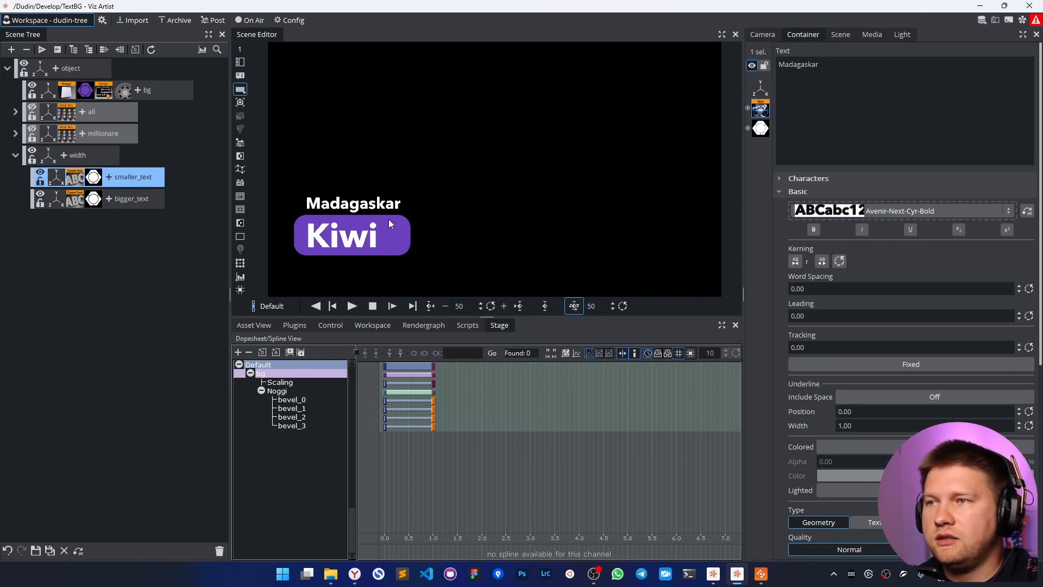
Append asdasdasdasd to the Kiwi text of the bigger_text container to test the background's stretching.
click(76, 205)
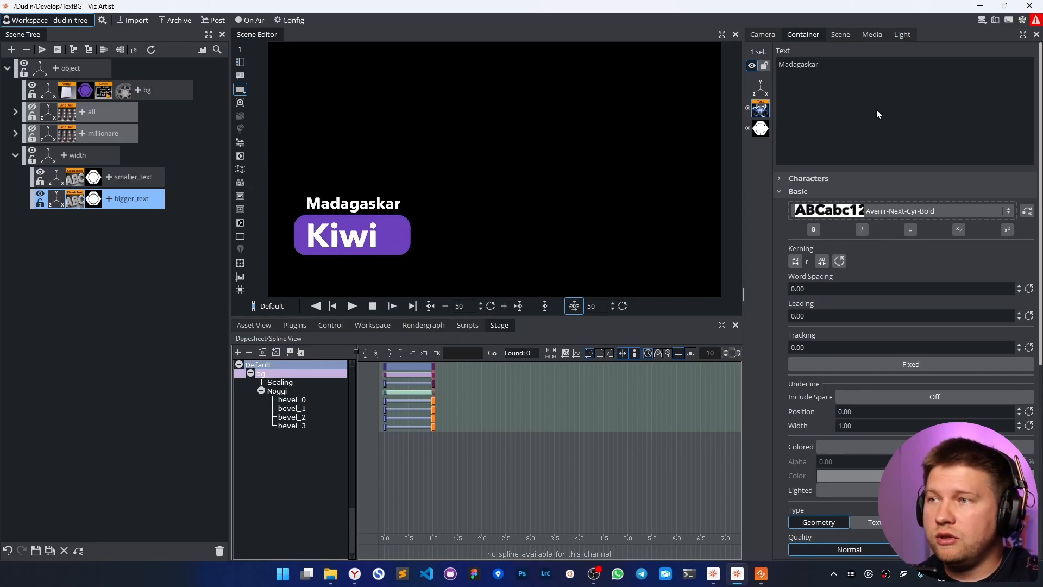
click(862, 67)
text(asdas)
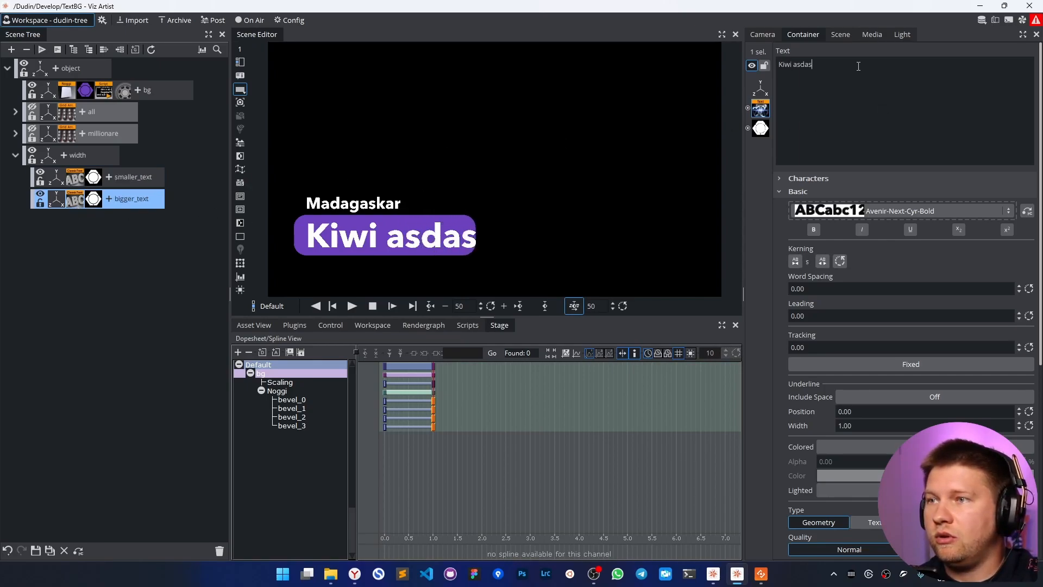
text(dasdasd)
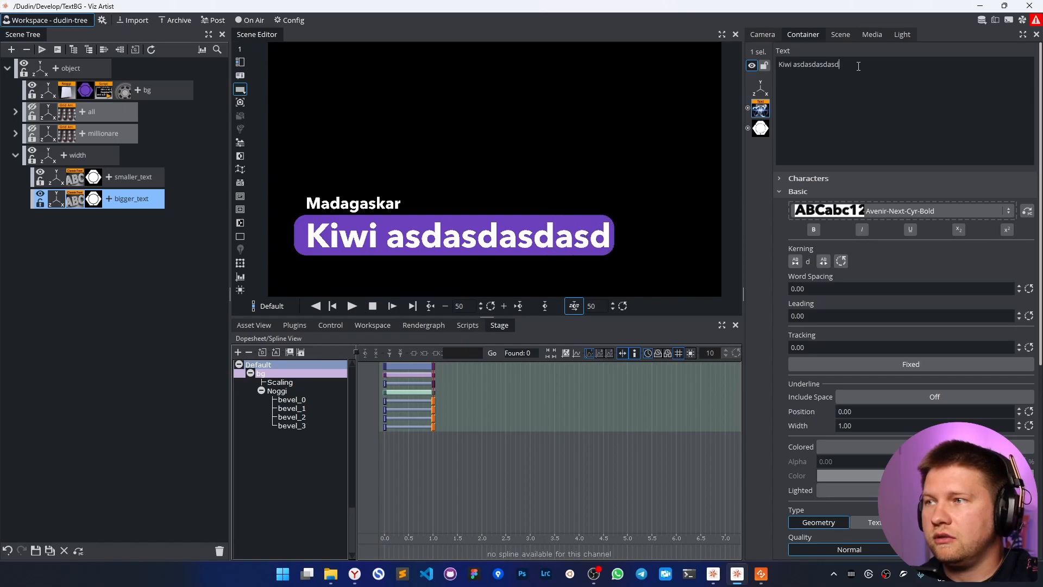
Set the bg script's Add X padding to 4.1.
click(102, 94)
drag(906, 218, 915, 218)
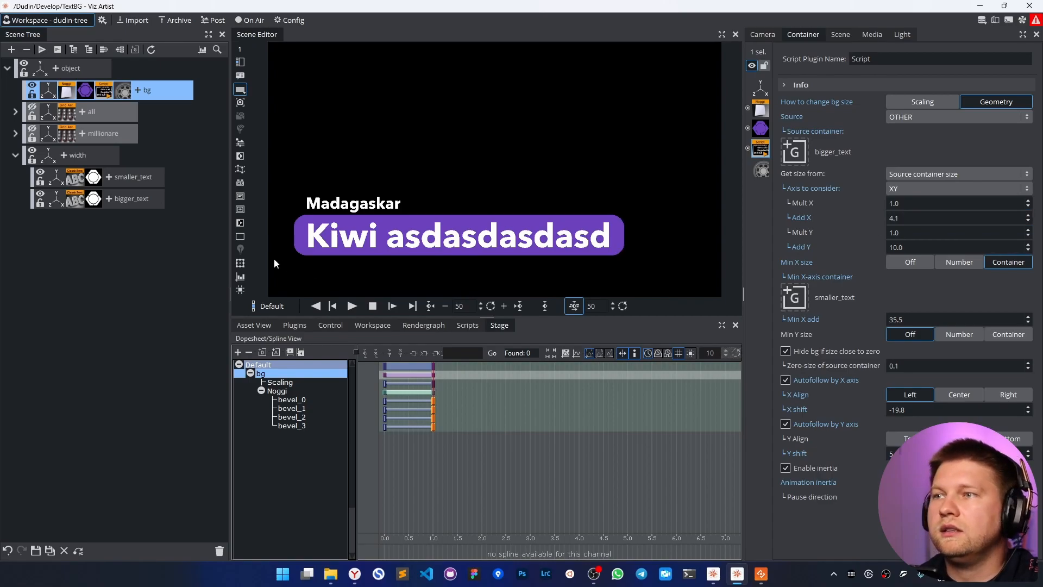
Delete the appended test letters from bigger_text so that its text reads Kiwi.
click(76, 200)
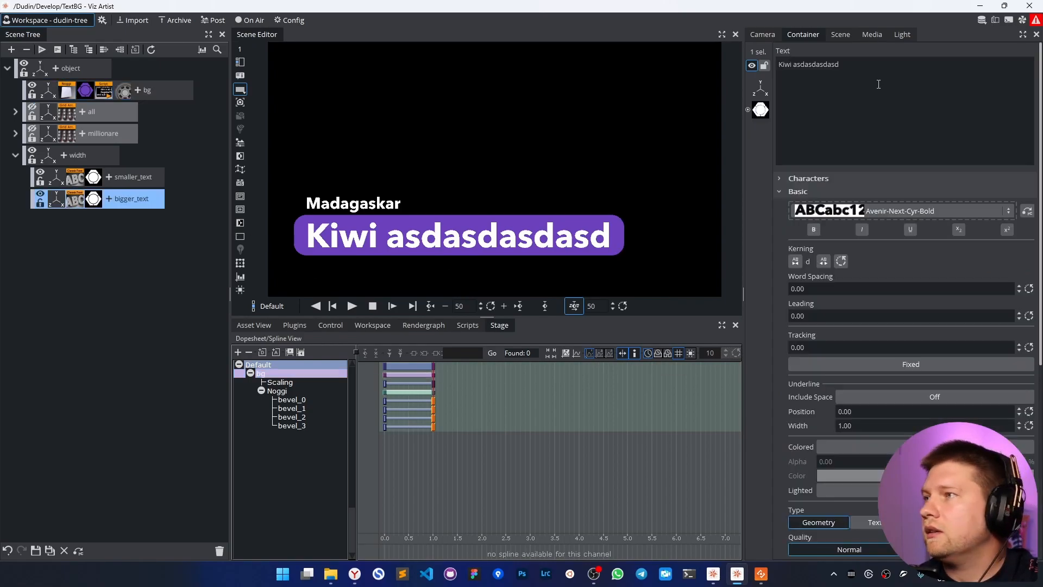
click(888, 80)
key(BackSpace)
key(BackSpace)
key(BackSpace)
key(BackSpace)
key(BackSpace)
key(BackSpace)
key(BackSpace)
key(BackSpace)
key(BackSpace)
key(BackSpace)
key(BackSpace)
key(BackSpace)
key(BackSpace)
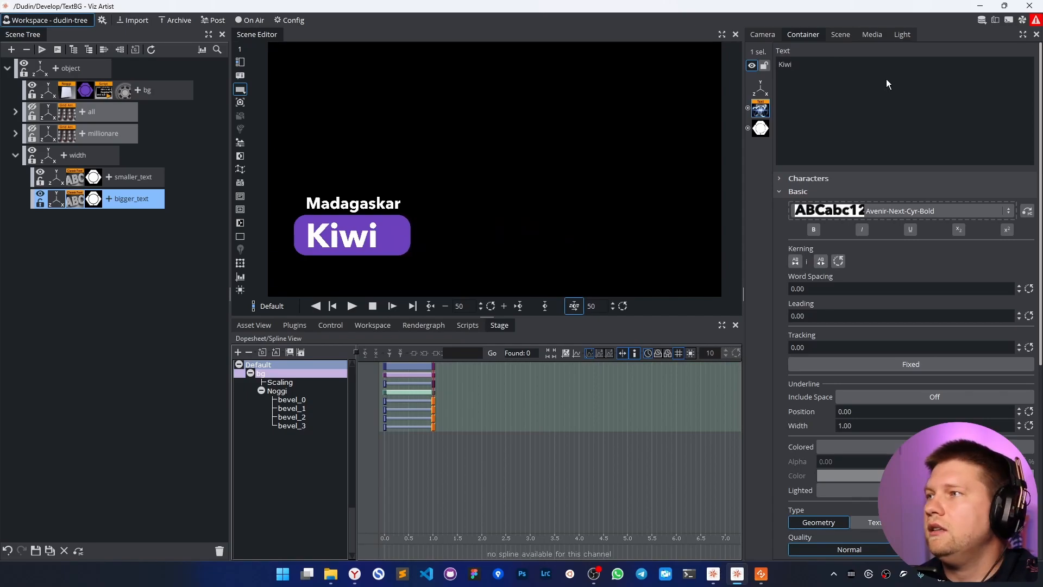
Replace bigger_text's text with Xxxxxxxx and shorten it to a single X.
key(ctrl+a)
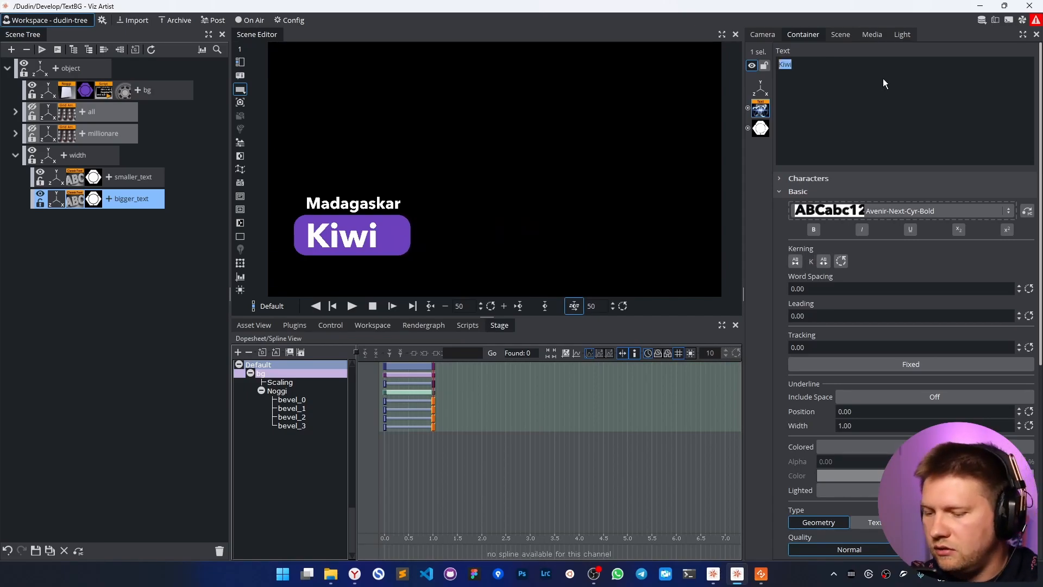
text(Xxxxxxxx)
key(BackSpace)
key(BackSpace)
key(BackSpace)
key(BackSpace)
key(BackSpace)
key(BackSpace)
key(BackSpace)
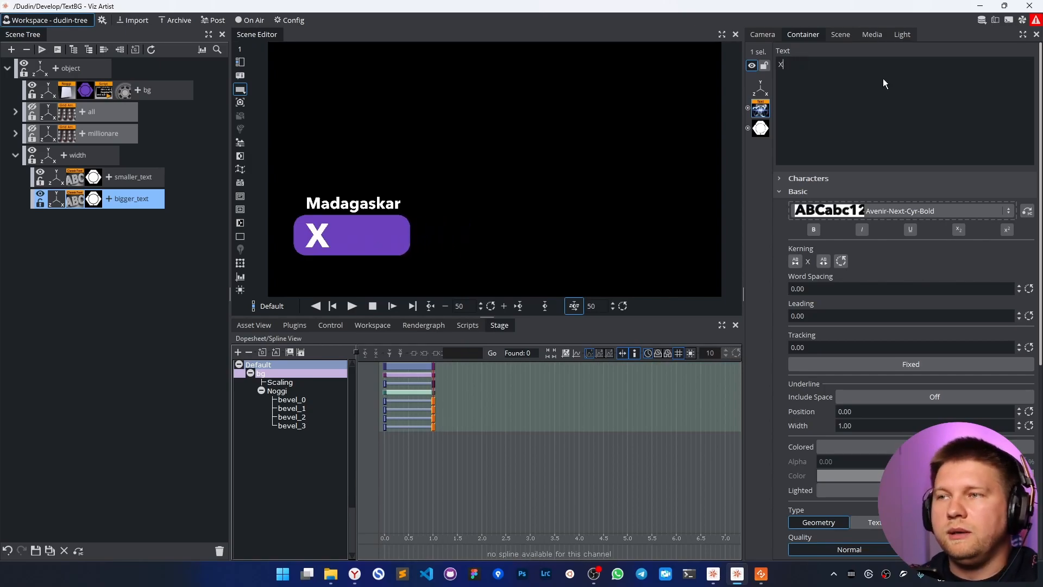
Paste the copied script code into bigger_text's text, and replace all of it with sdsd.
key(ctrl+v)
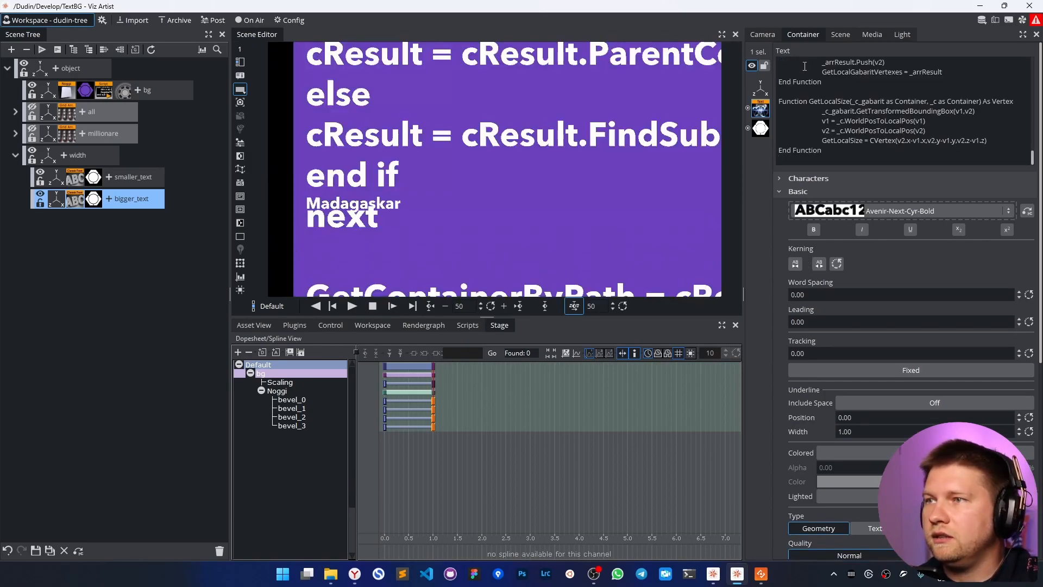
key(ctrl+a)
click(813, 82)
key(ctrl+a)
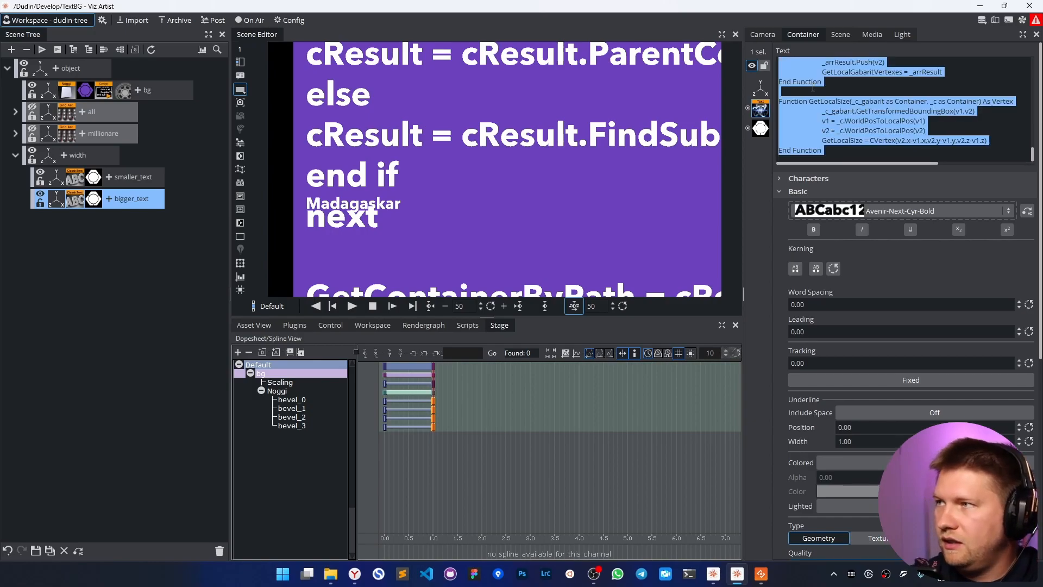
key(BackSpace)
text(sdsd)
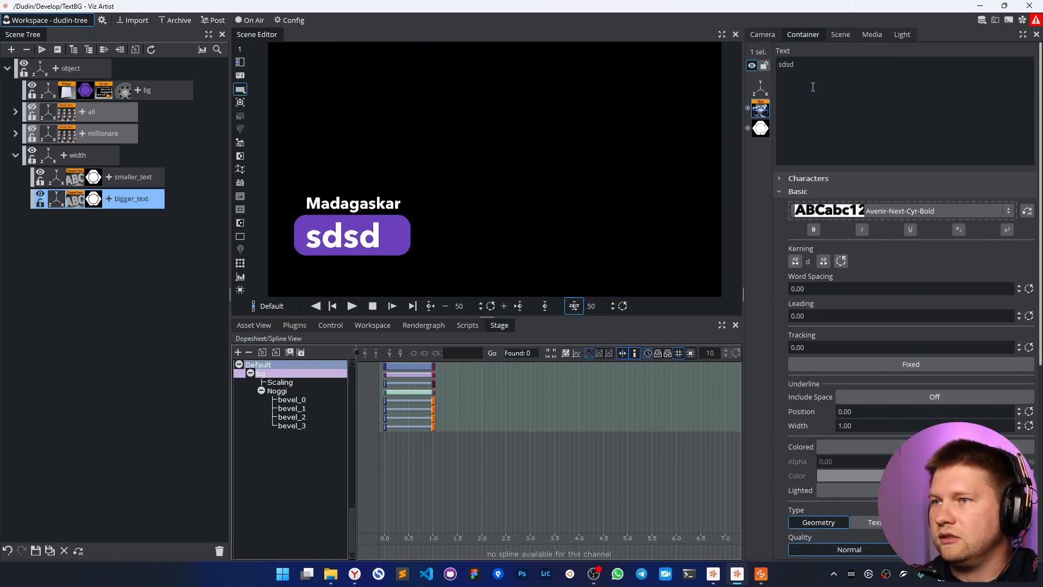
Replace bigger_text's text with a row of x letters and shorten it to Xx.
key(ctrl+a)
text(Xxxxxxx)
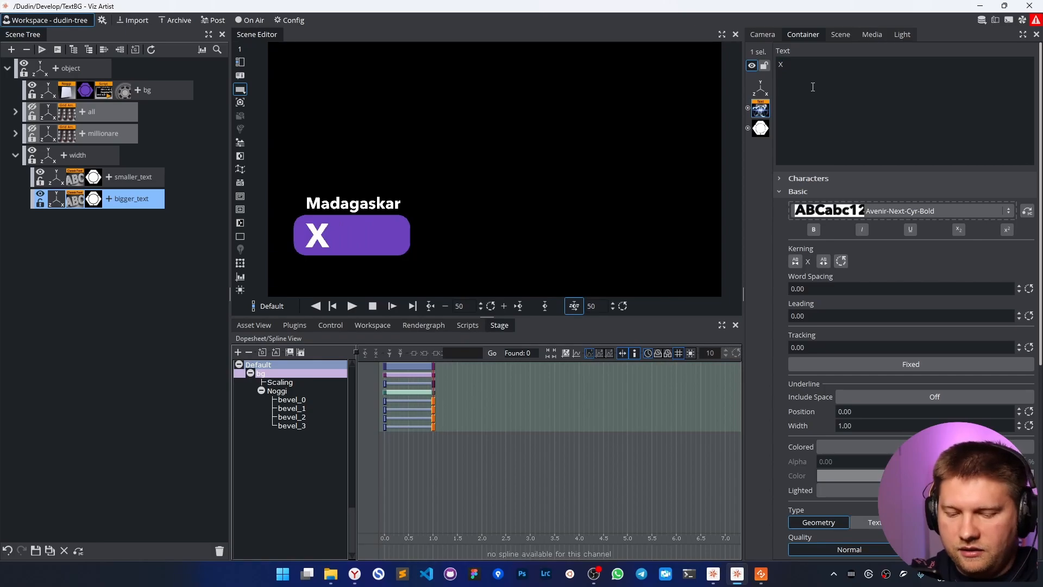
key(BackSpace)
key(BackSpace)
key(BackSpace)
key(BackSpace)
key(BackSpace)
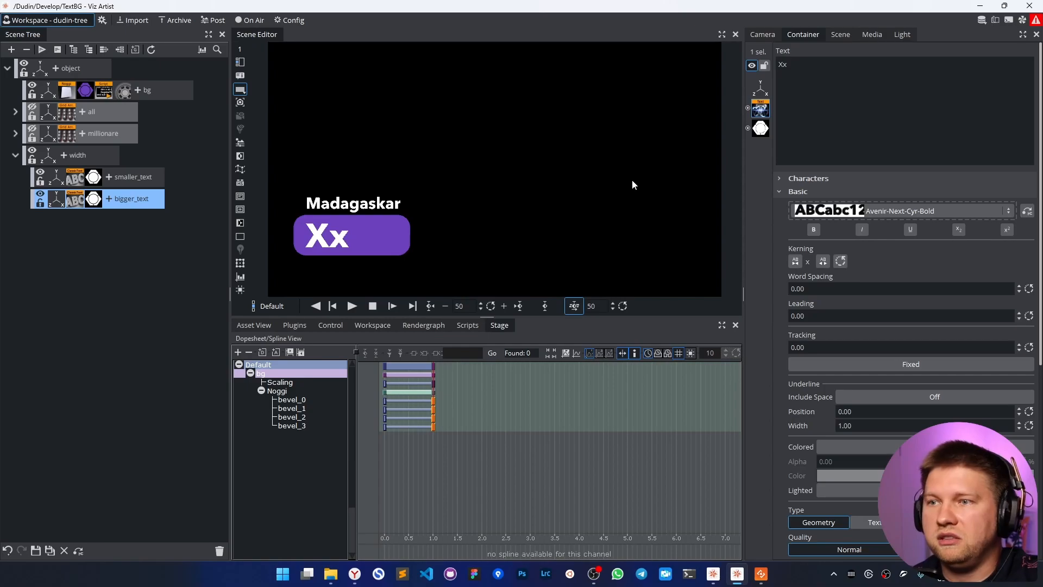
View the Bg (advanced) script's card on dudin.tv in the browser, and return to the bg script's settings in Viz Artist.
click(354, 574)
scroll(435, 320, up, 1)
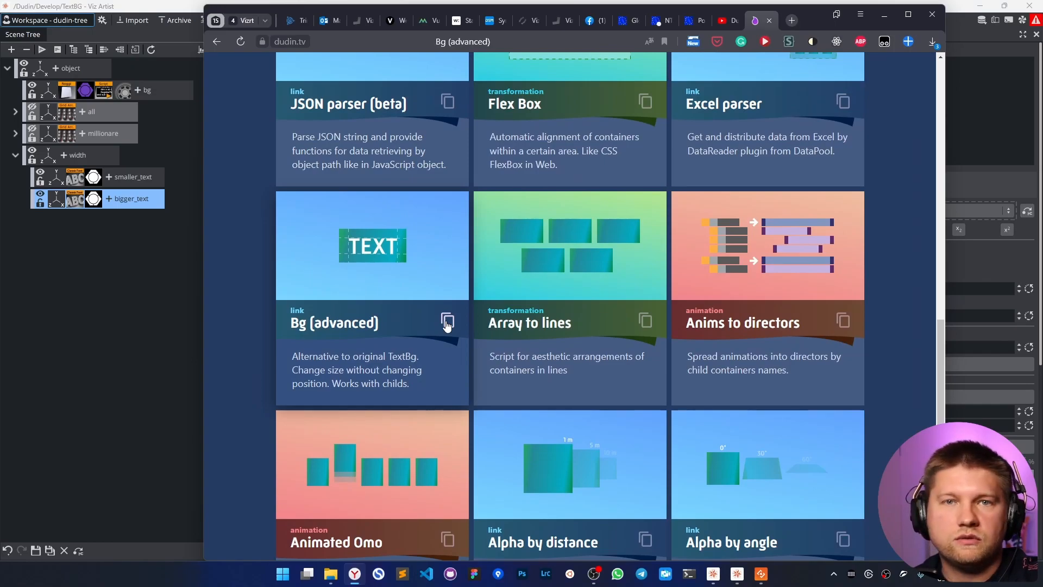
click(884, 16)
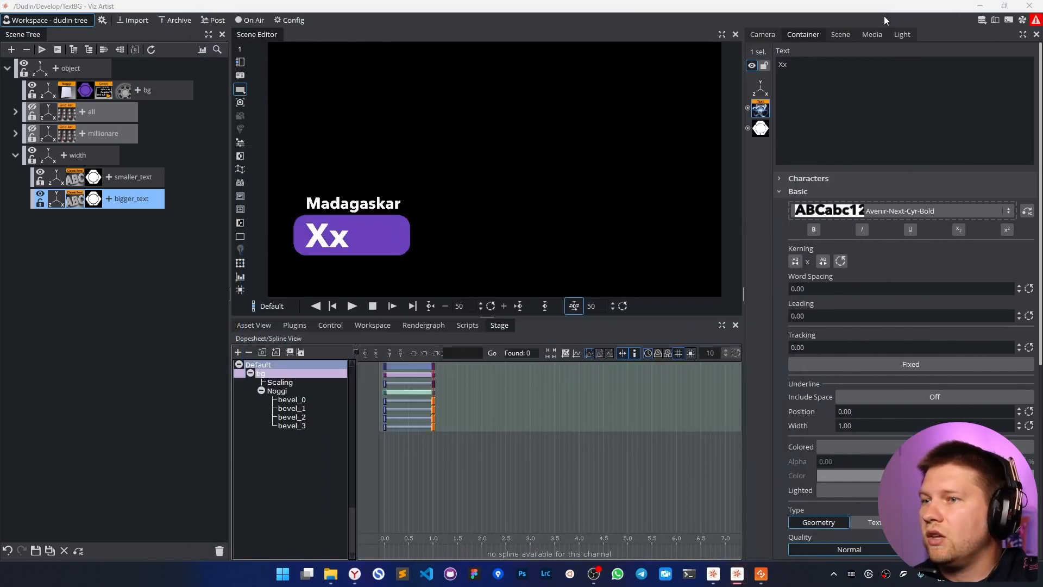
click(103, 90)
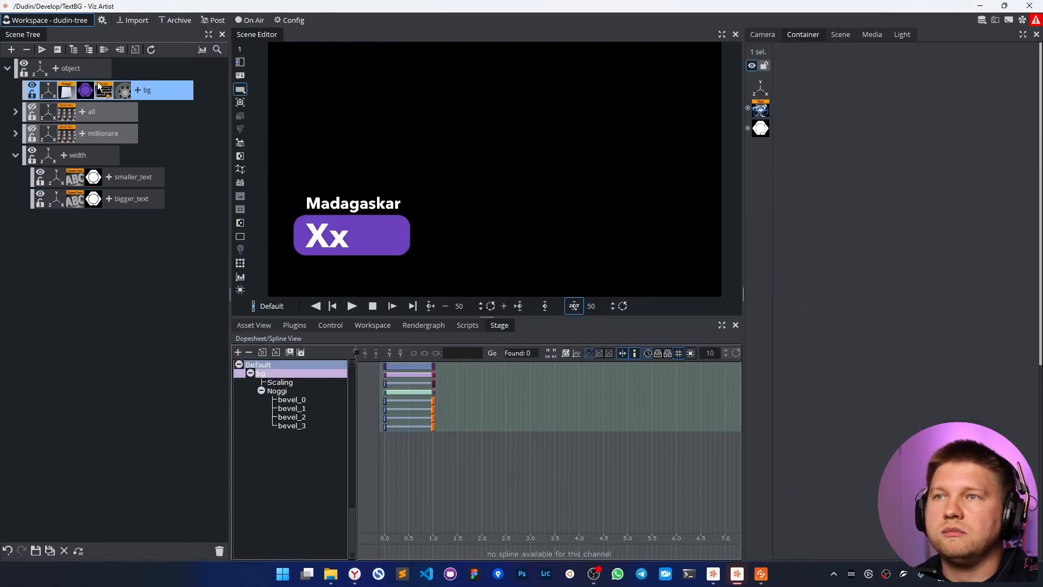